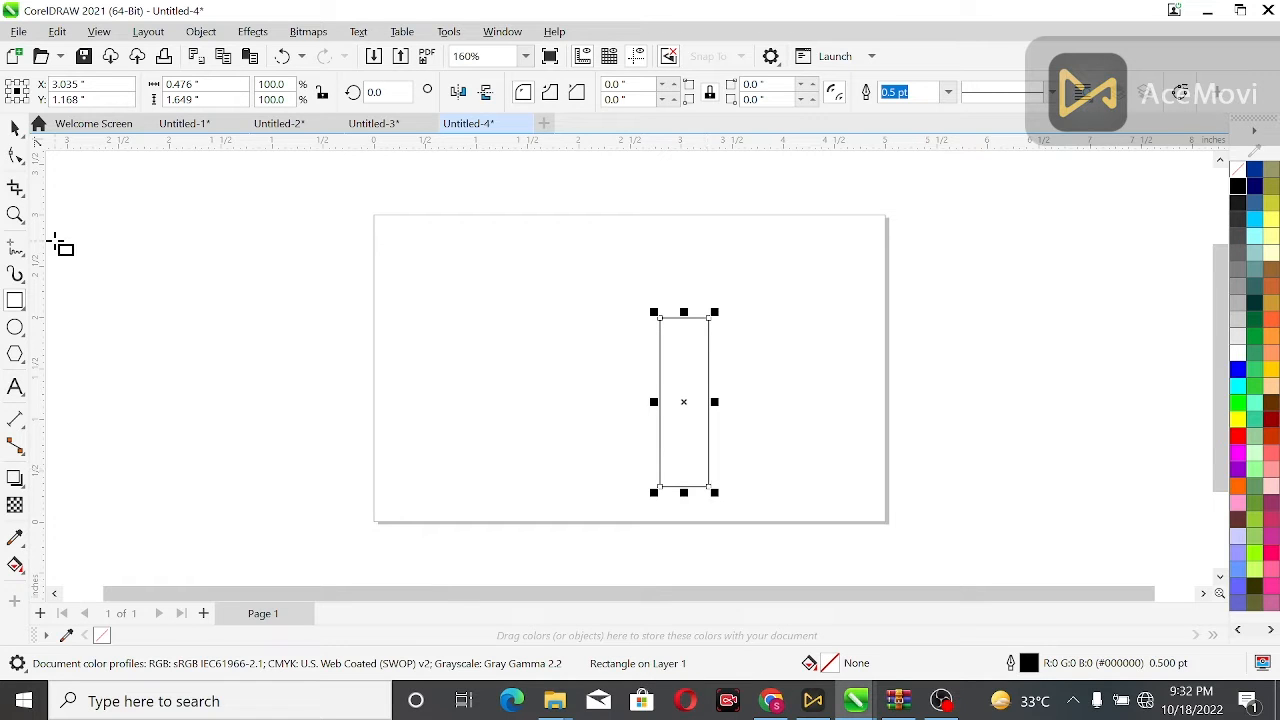
Convert the tall rectangle to curves with the Shape tool.
left_click(15, 155)
key("ctrl+q")
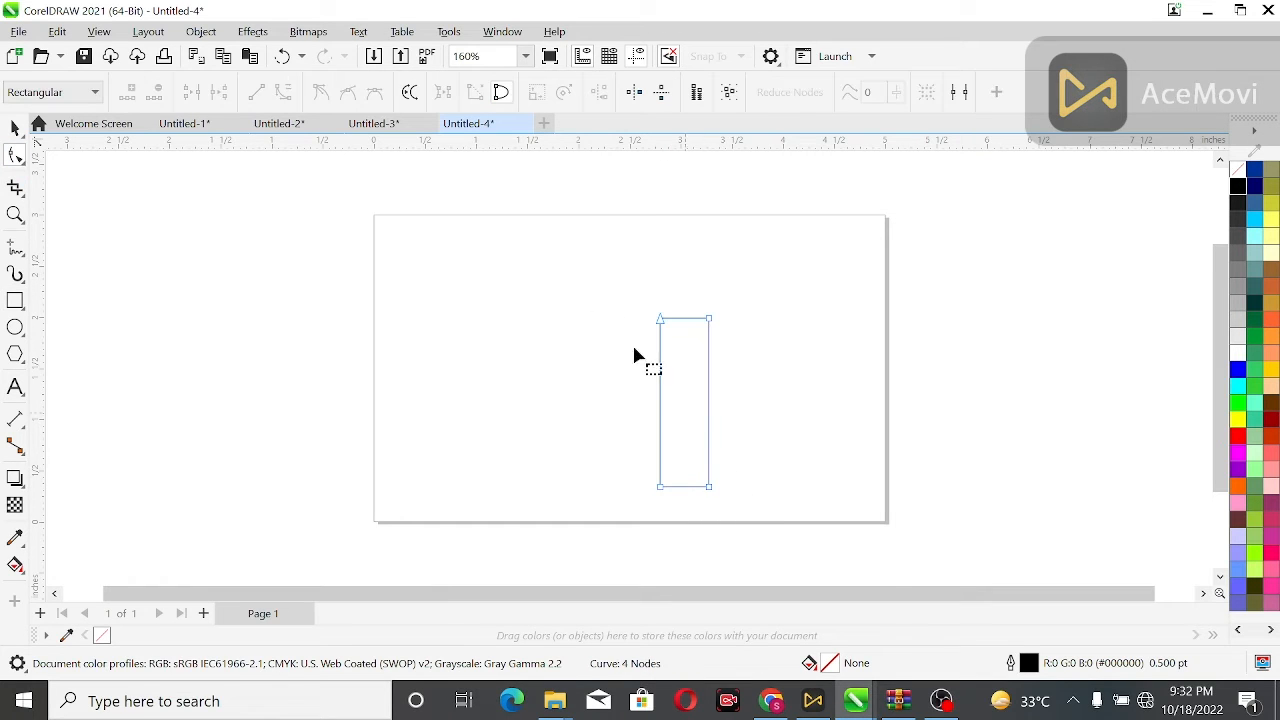
left_click_drag(787, 521, 787, 521)
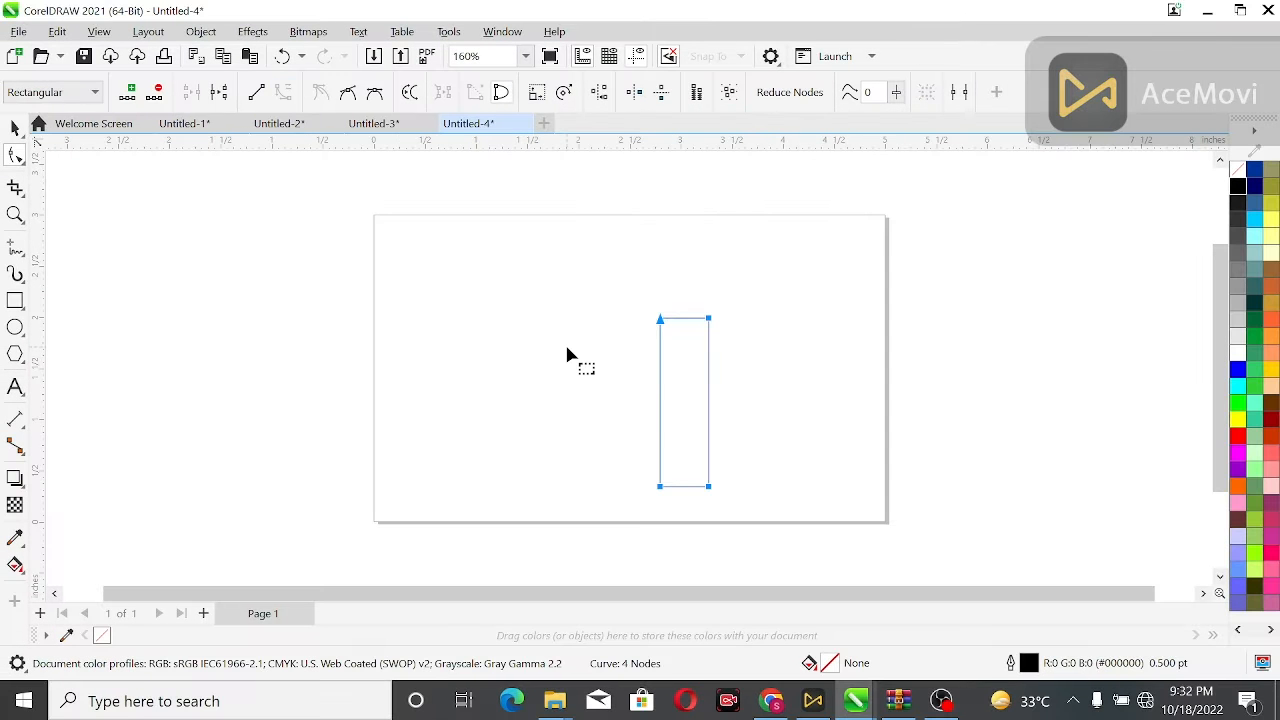
left_click(683, 487)
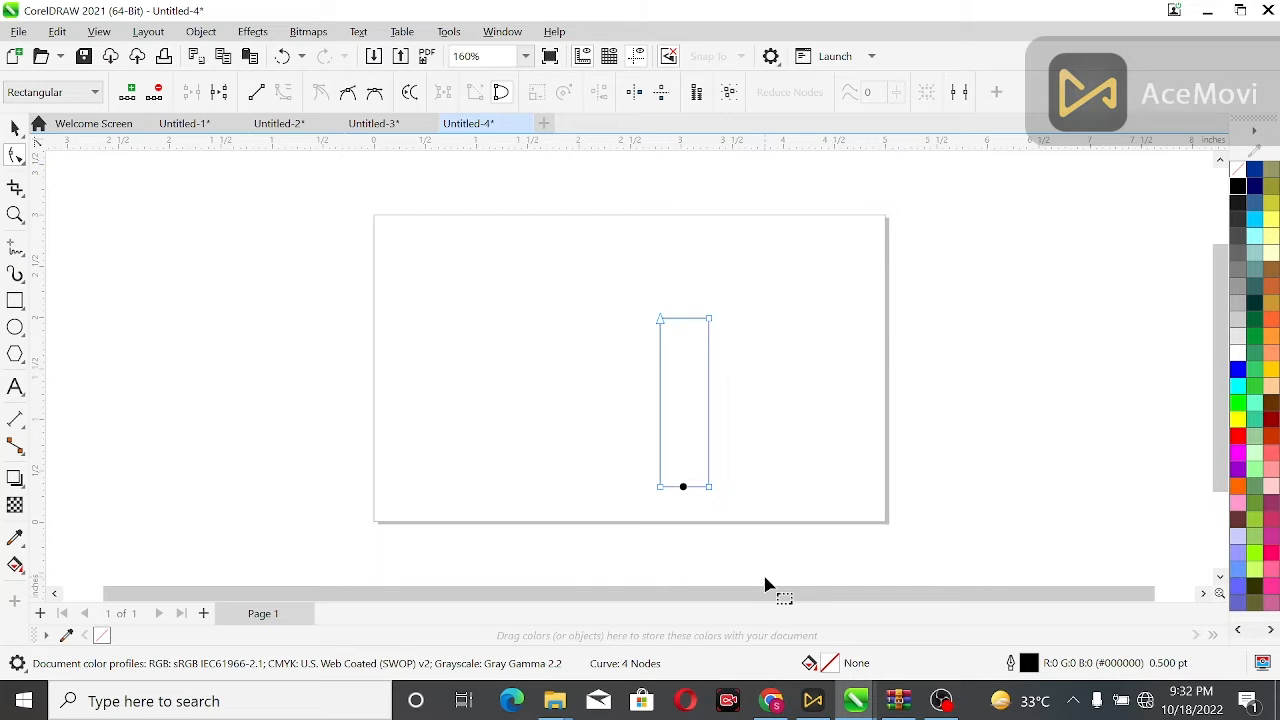
left_click(799, 181)
left_click(15, 128)
left_click_drag(654, 93, 598, 97)
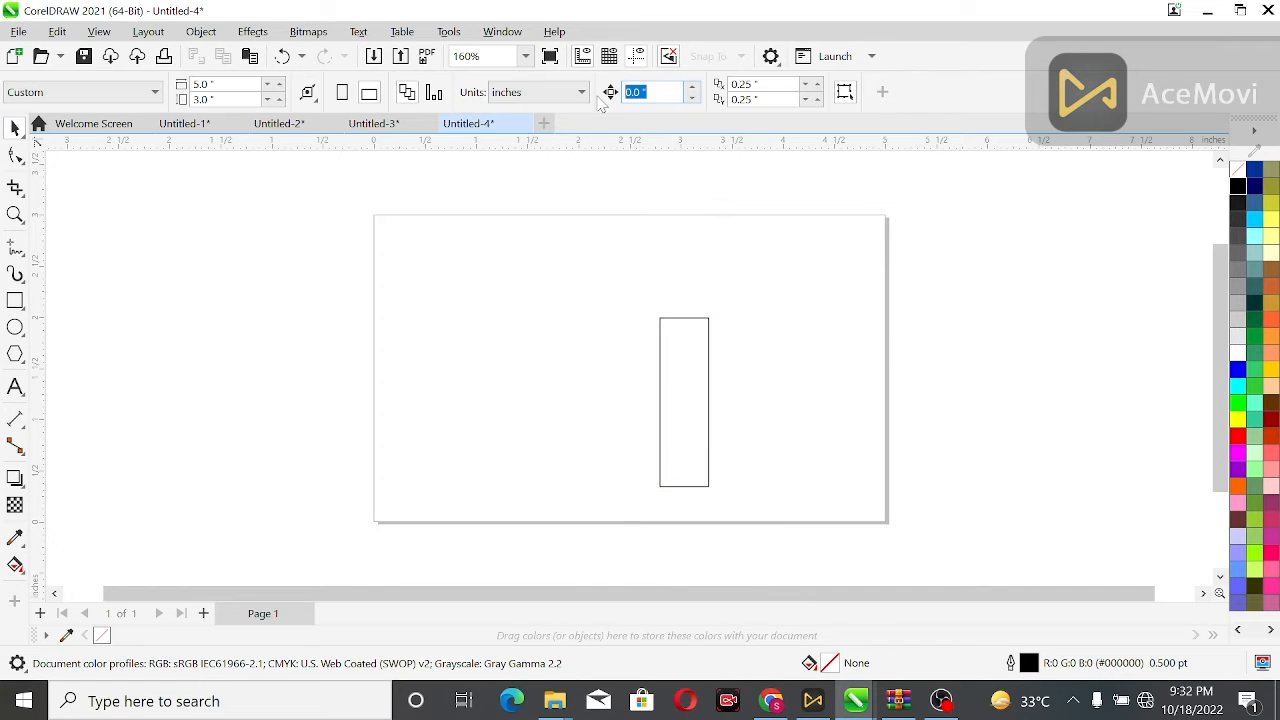
left_click(688, 463)
Select the bottom edge of the curve and nudge it slightly to the right.
key("F10")
left_click(684, 487)
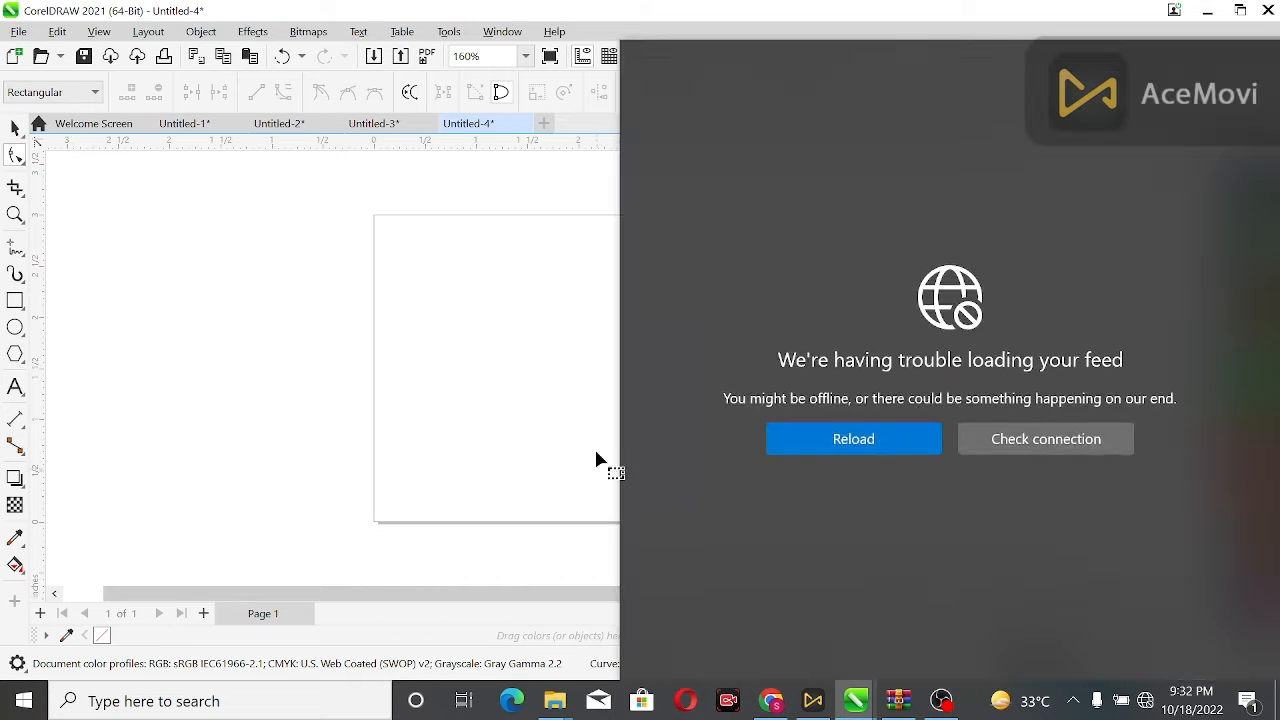
left_click(648, 449)
left_click(680, 488)
left_click(680, 488)
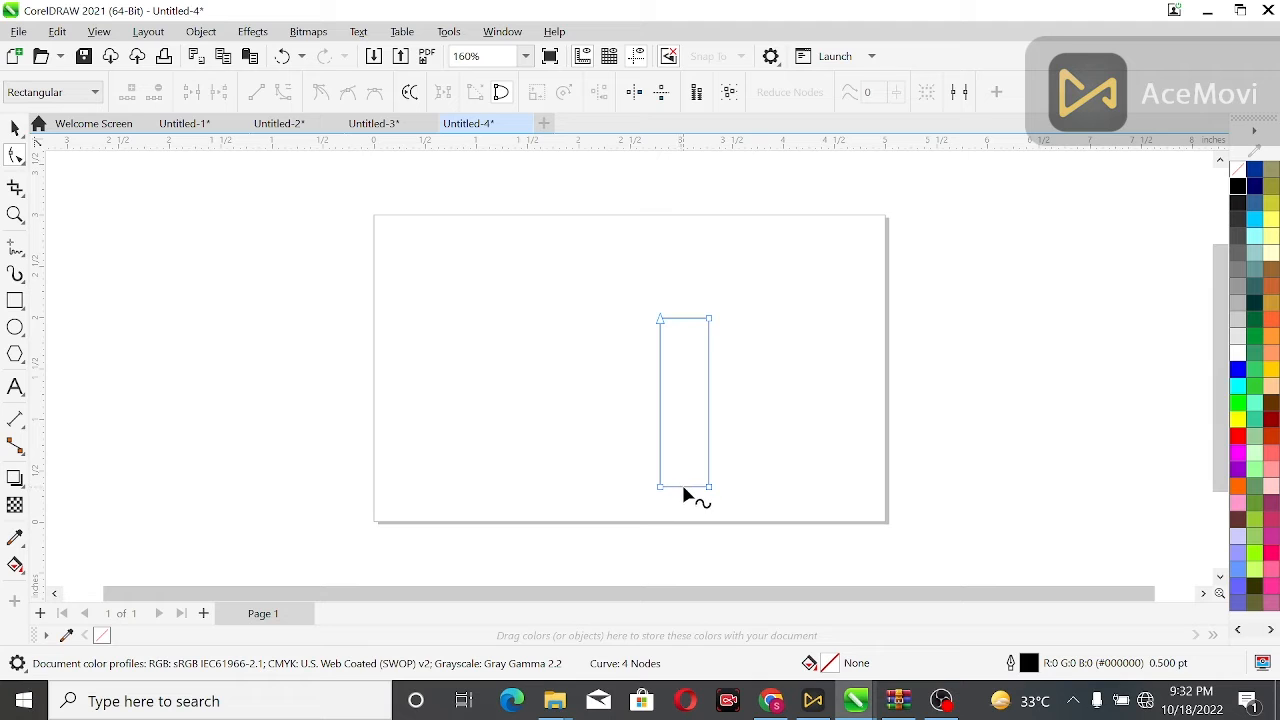
left_click_drag(684, 490, 696, 490)
key("Right")
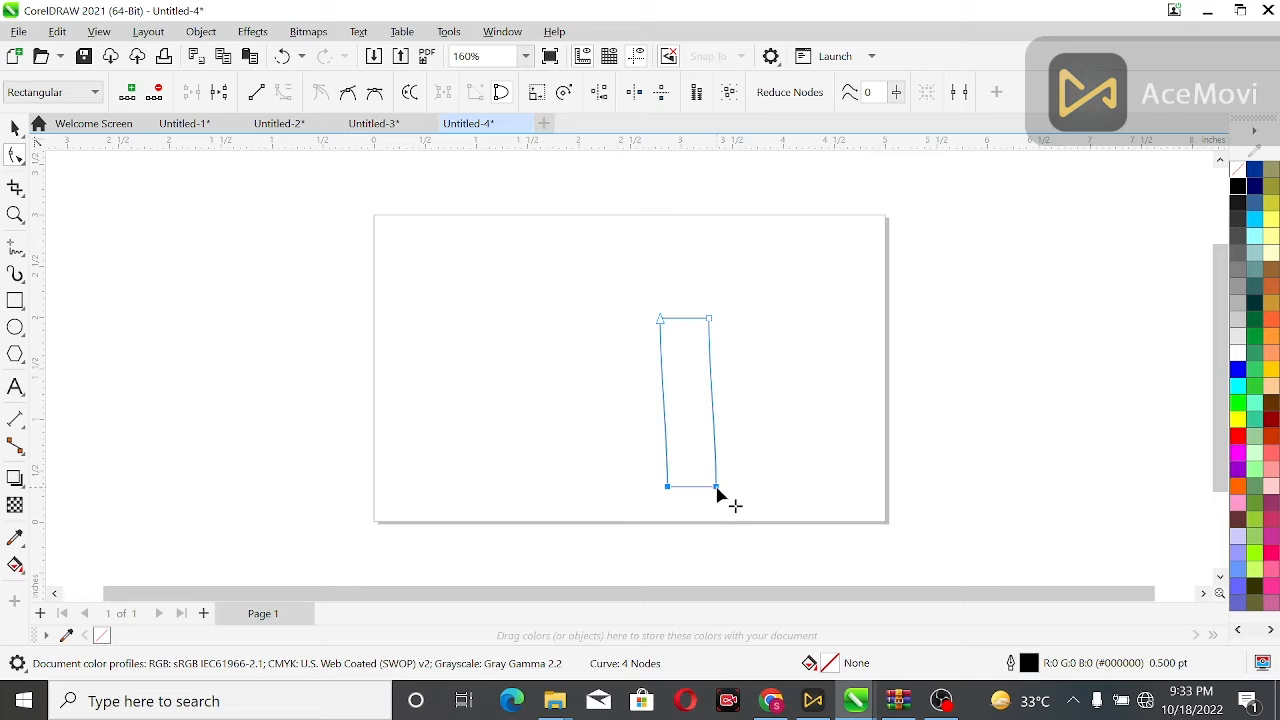
Convert the left and right side segments to curves and bend both sides slightly.
left_click(715, 478)
left_click(253, 94)
left_click(715, 480)
left_click_drag(715, 441, 669, 481)
left_click(663, 472)
left_click(289, 100)
left_click_drag(667, 432, 649, 453)
Zoom in and reshape the bottom-left corner by nudging its node right and adjusting its control handles.
key("z")
left_click_drag(546, 269, 772, 509)
left_click(15, 155)
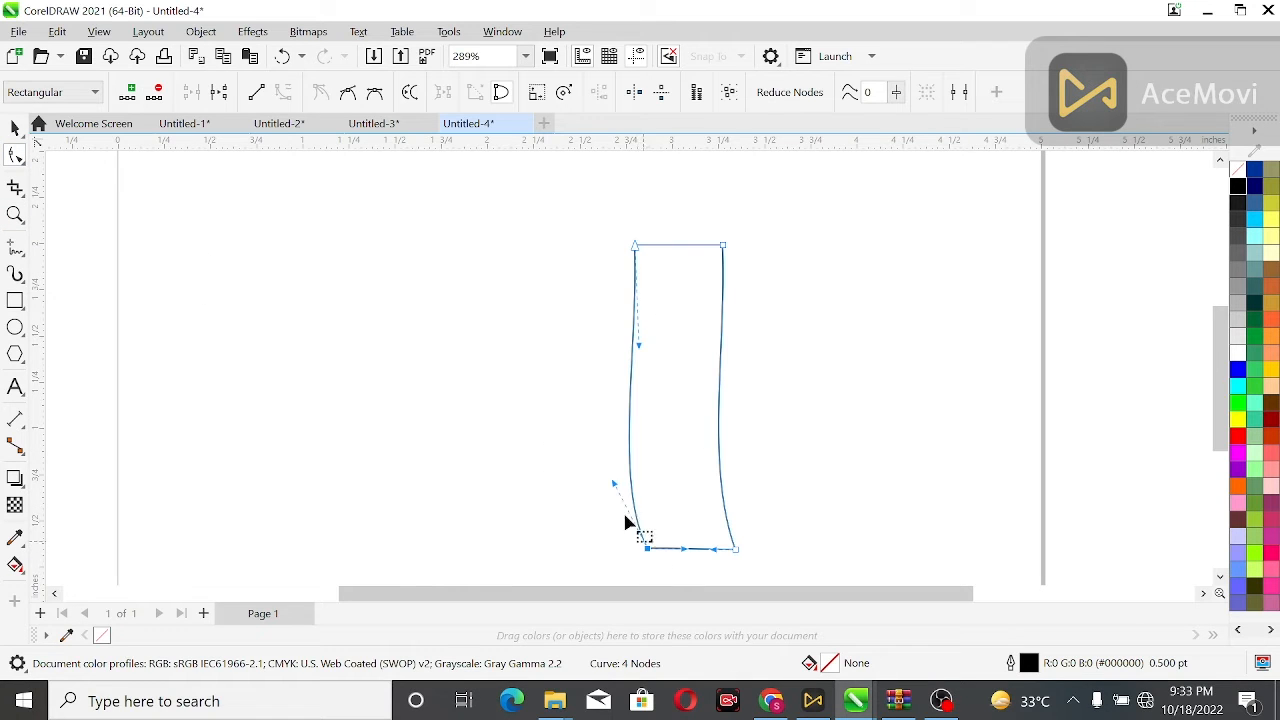
left_click_drag(612, 484, 599, 484)
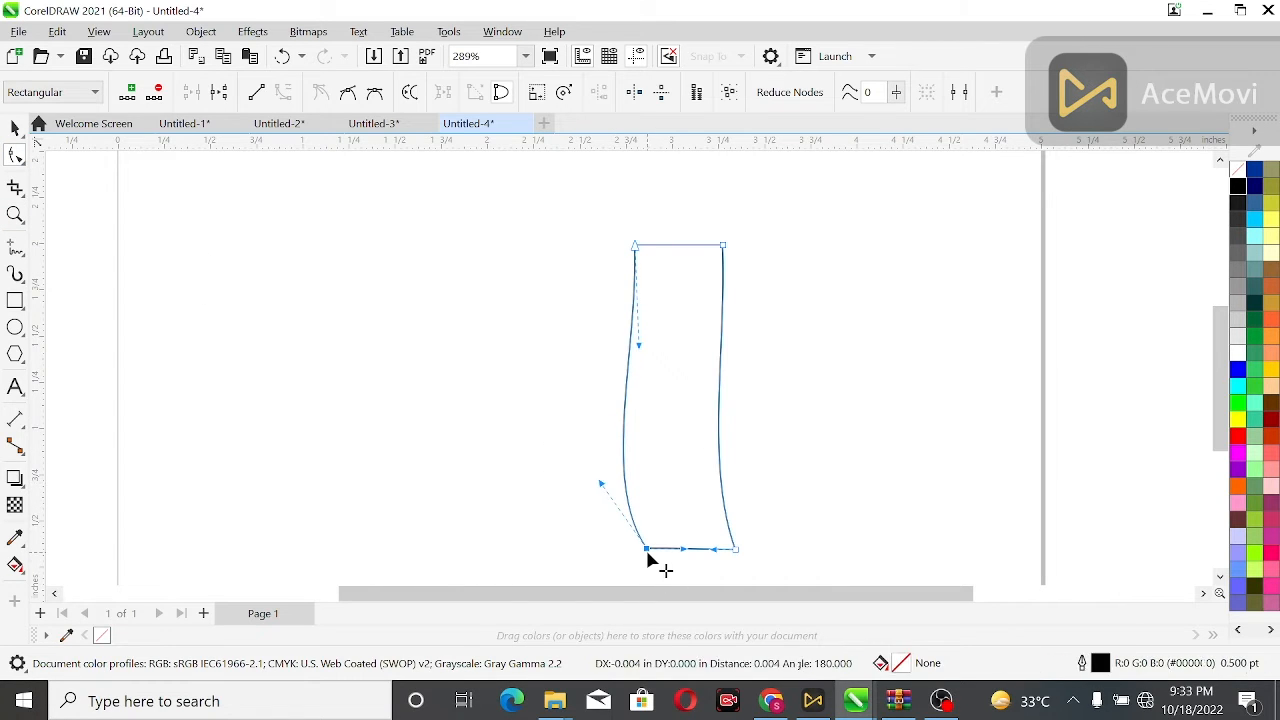
key("Right")
key("Right")
key("Right")
key("Right")
key("Right")
key("Right")
key("Right")
key("Right")
key("Right")
key("Right")
key("Right")
key("Right")
key("Right")
key("Right")
key("Right")
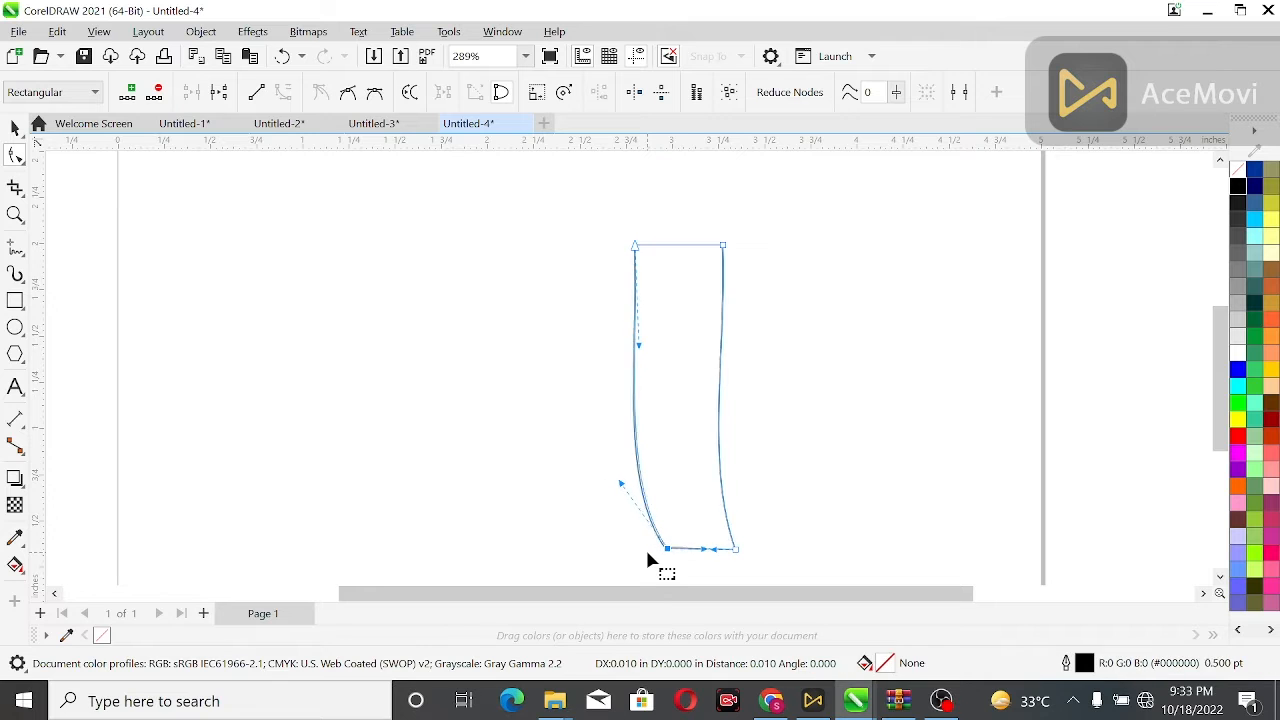
left_click_drag(628, 486, 617, 492)
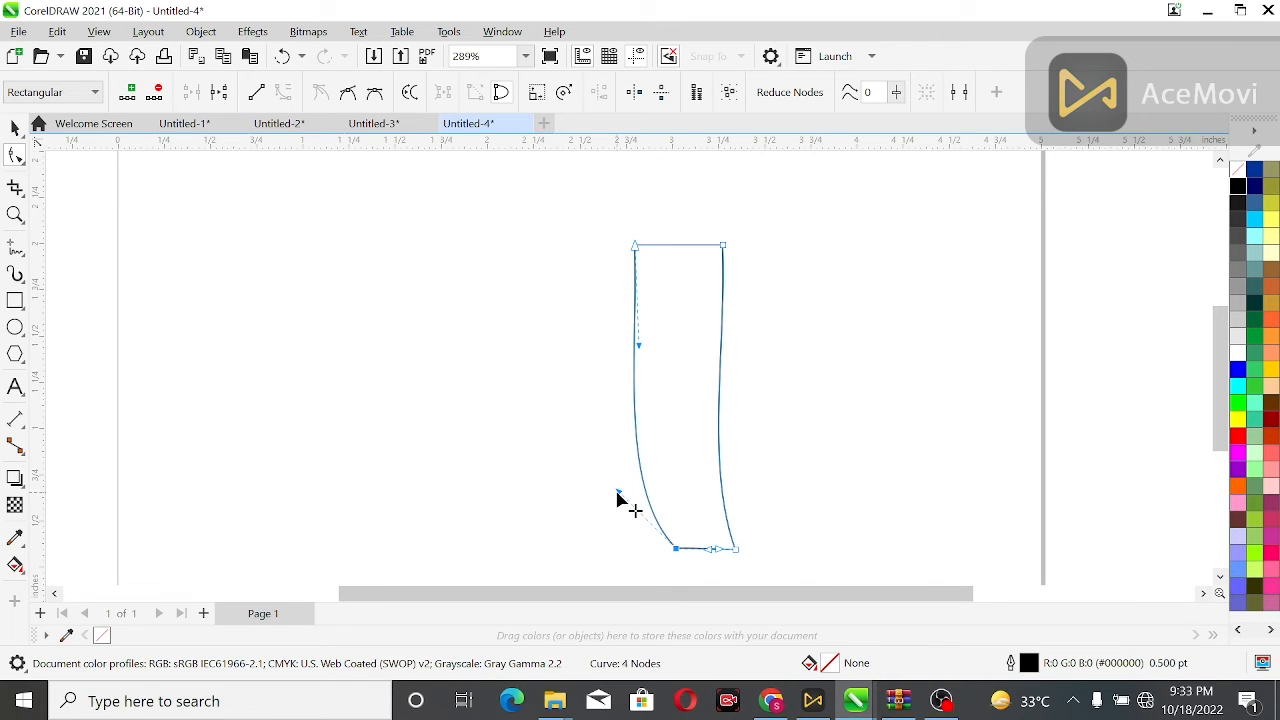
left_click(735, 550)
left_click_drag(707, 470, 684, 488)
Adjust the control handles at the top corners and bottom-left to refine the curved sides.
left_click(635, 245)
mouse_move(645, 318)
left_mouse_down()
mouse_move(655, 350)
mouse_move(661, 312)
left_mouse_up()
left_click_drag(618, 493, 606, 497)
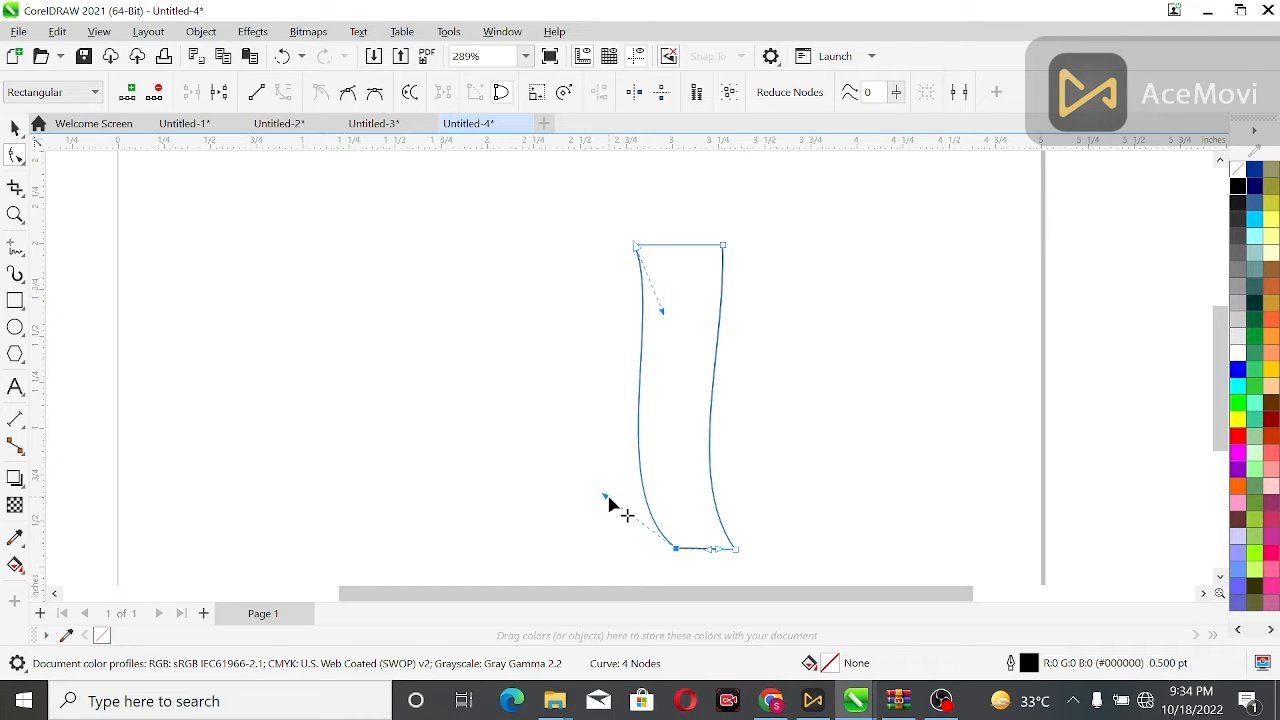
left_click(723, 246)
left_click_drag(726, 348, 716, 355)
left_click(725, 351)
left_click(726, 351)
Break the curve at both top corner nodes and delete the top segment to open the shape.
left_click(1222, 161)
left_click(1222, 161)
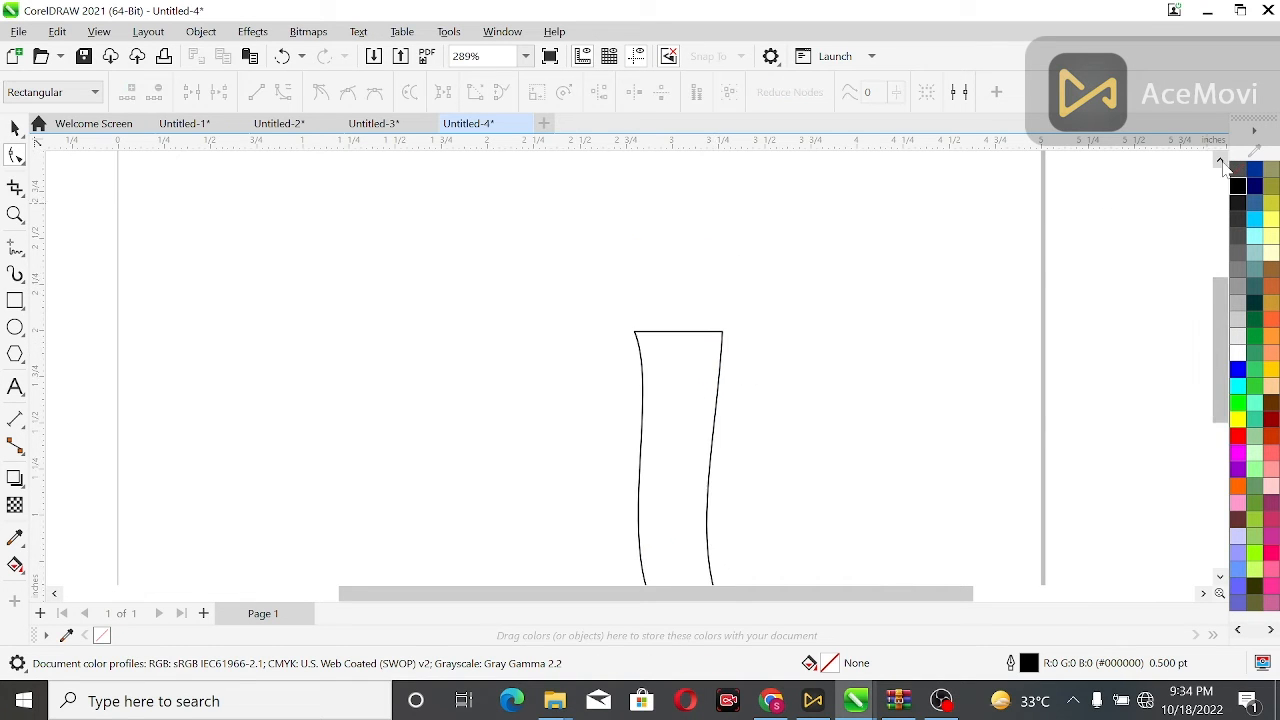
left_click(680, 332)
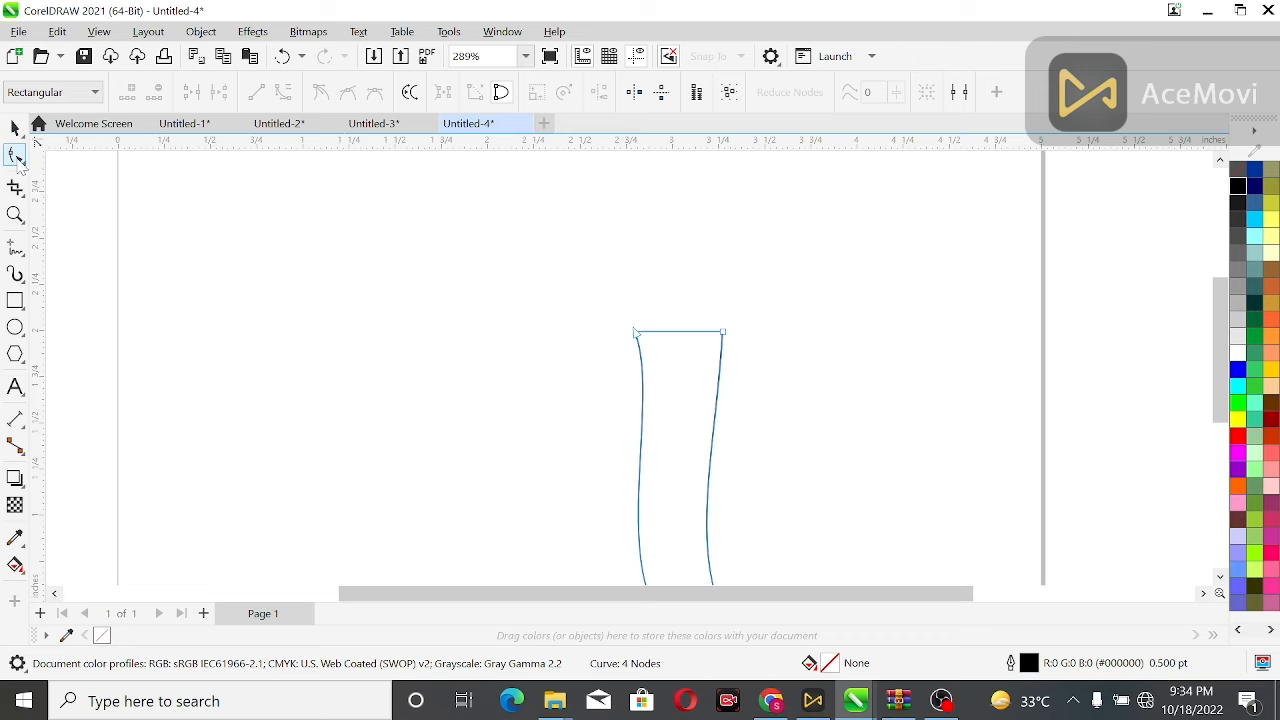
left_click(636, 332)
left_click(219, 92)
left_click(722, 332)
left_click(219, 92)
left_click(662, 332)
left_click(156, 92)
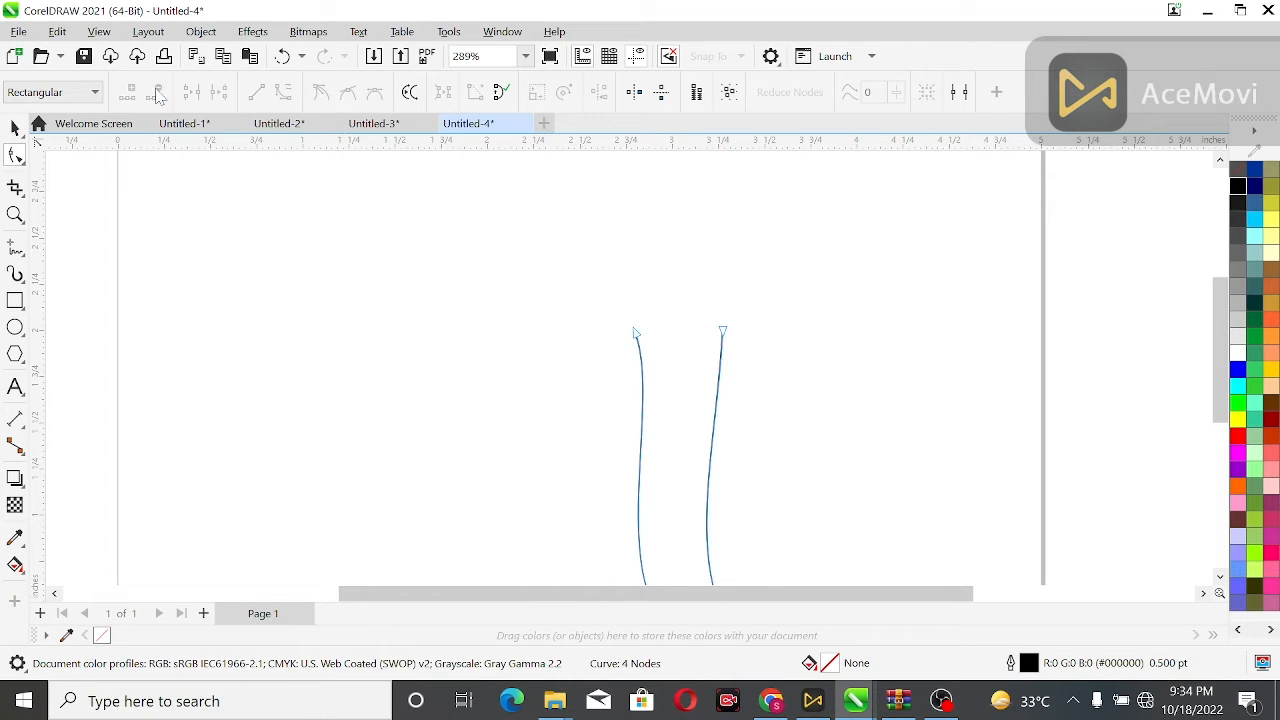
Draw connected straight lines from the left side's top end outward, down, left and up to a pointed tip.
left_click(15, 245)
scroll(786, 380, "down", 2)
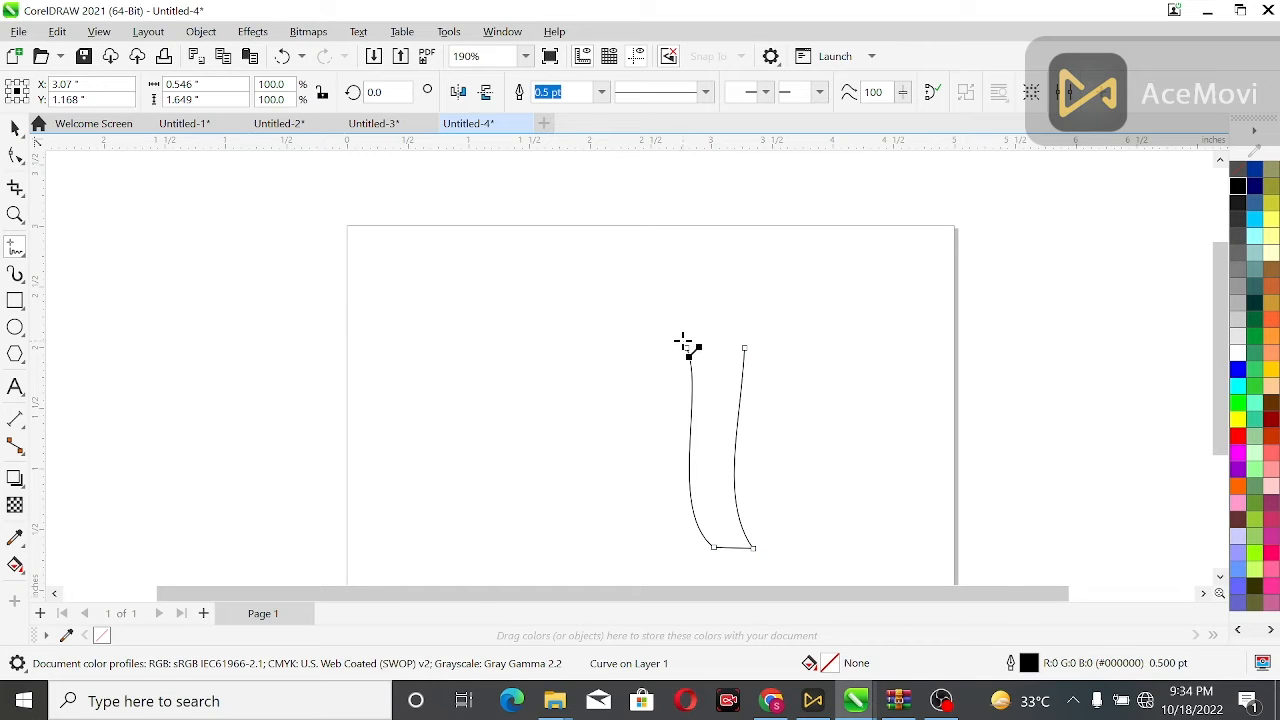
left_click(686, 346)
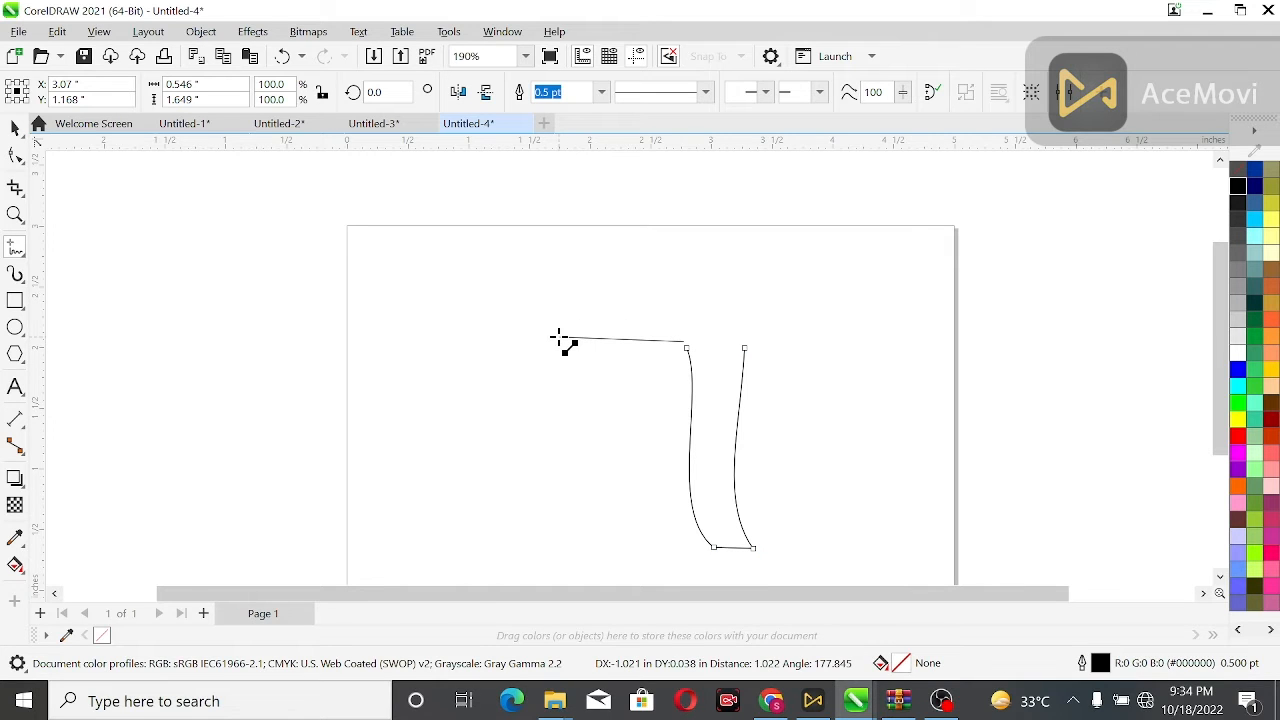
left_click(558, 337)
left_click(550, 357)
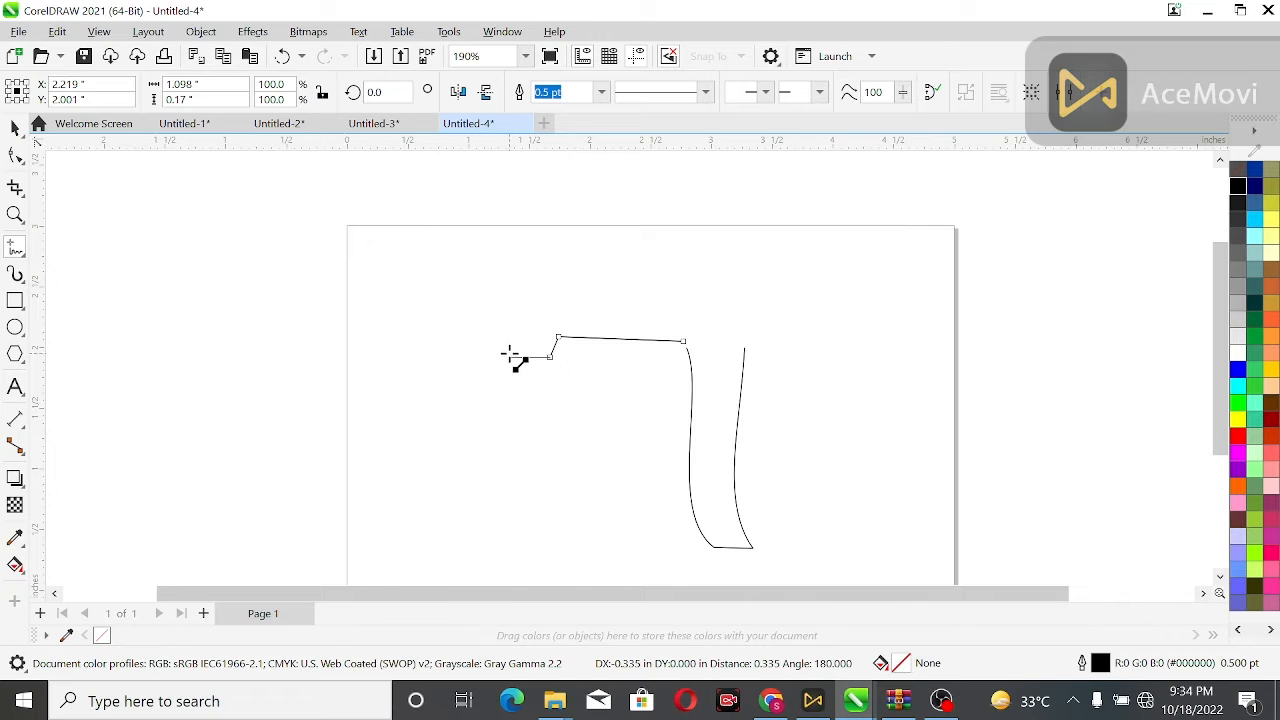
left_click(510, 354)
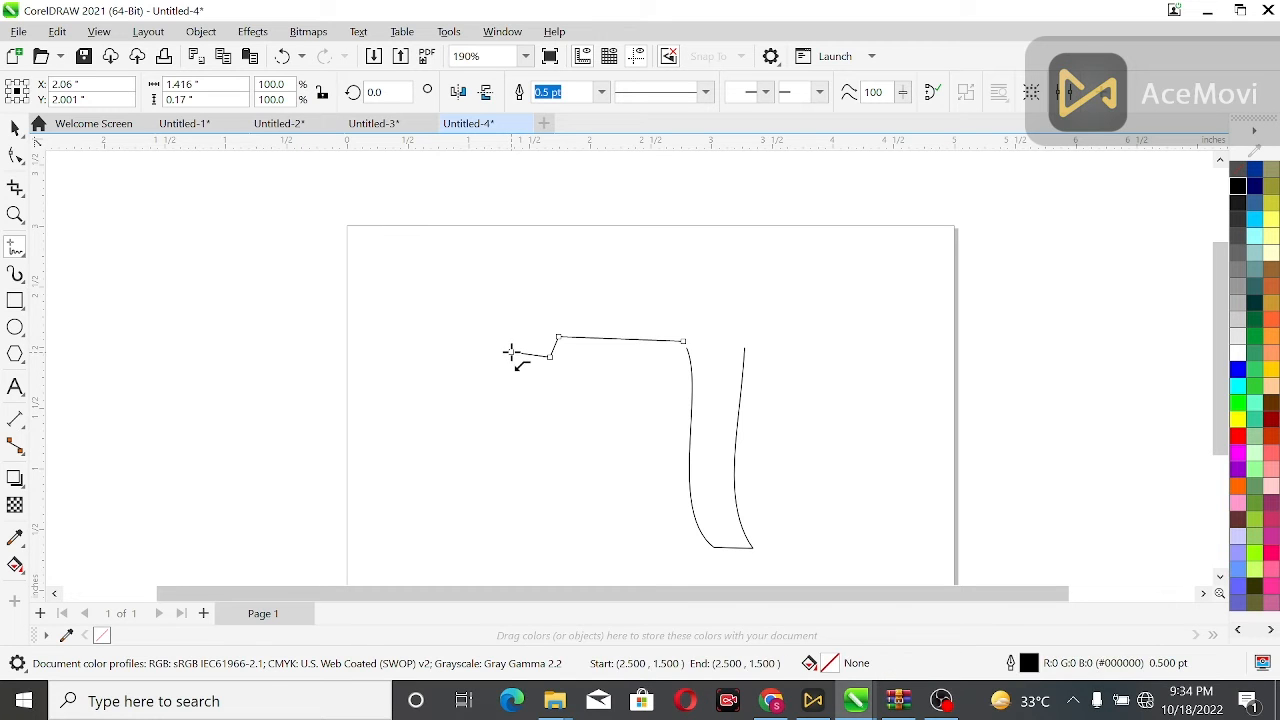
double_click(543, 277)
Draw a line from the right side's top end to the pointed tip.
left_click(744, 347)
double_click(628, 297)
key("ctrl+z")
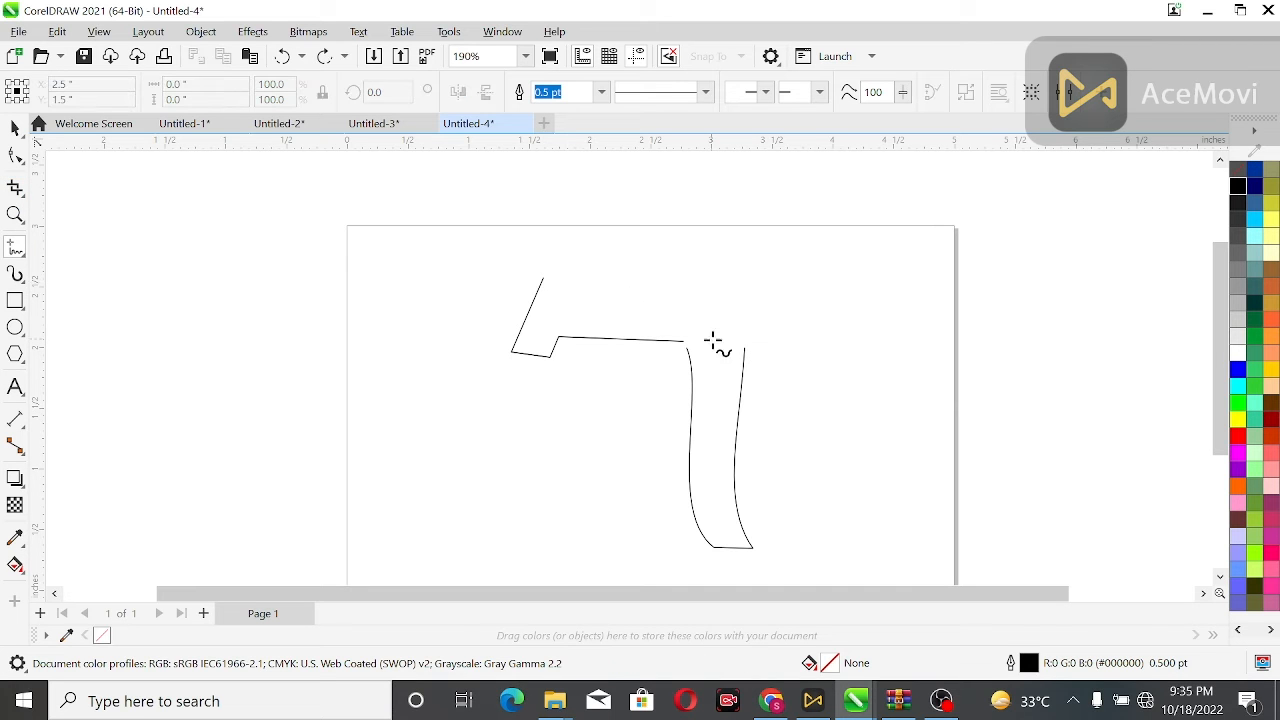
left_click(742, 347)
left_click(545, 276)
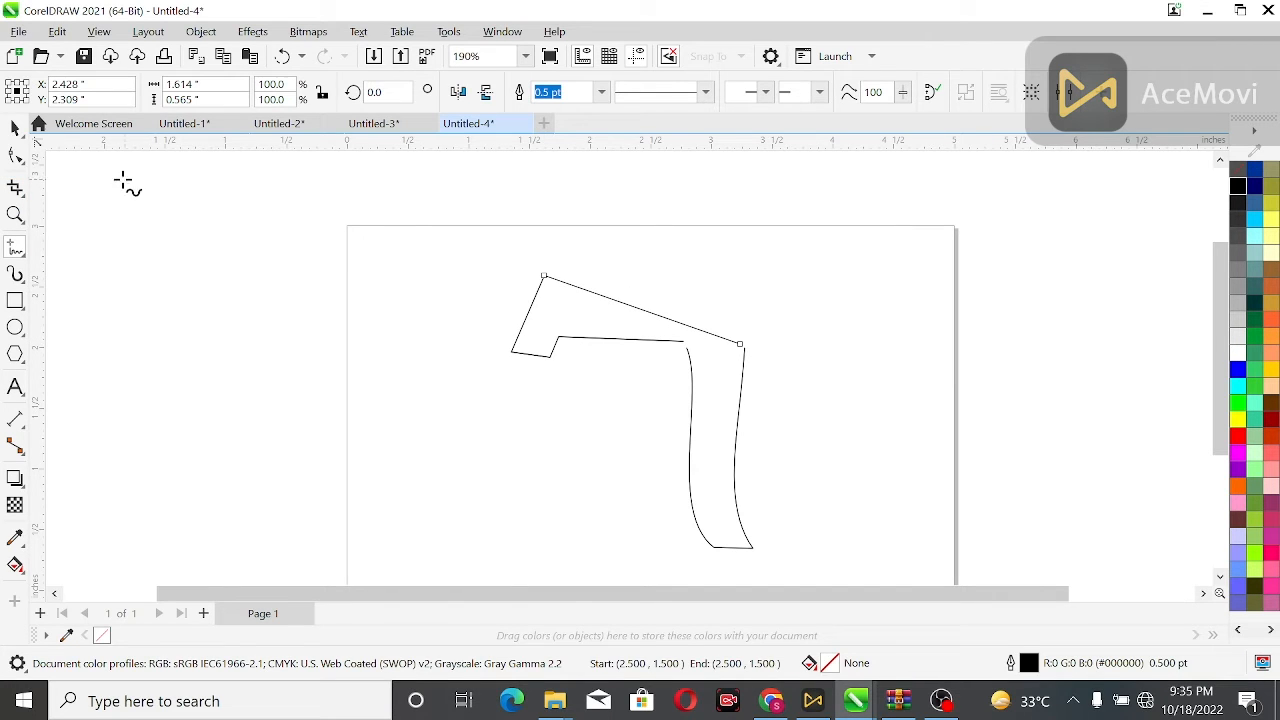
Combine the two curves and join their matching end nodes into one closed shape.
left_click(15, 127)
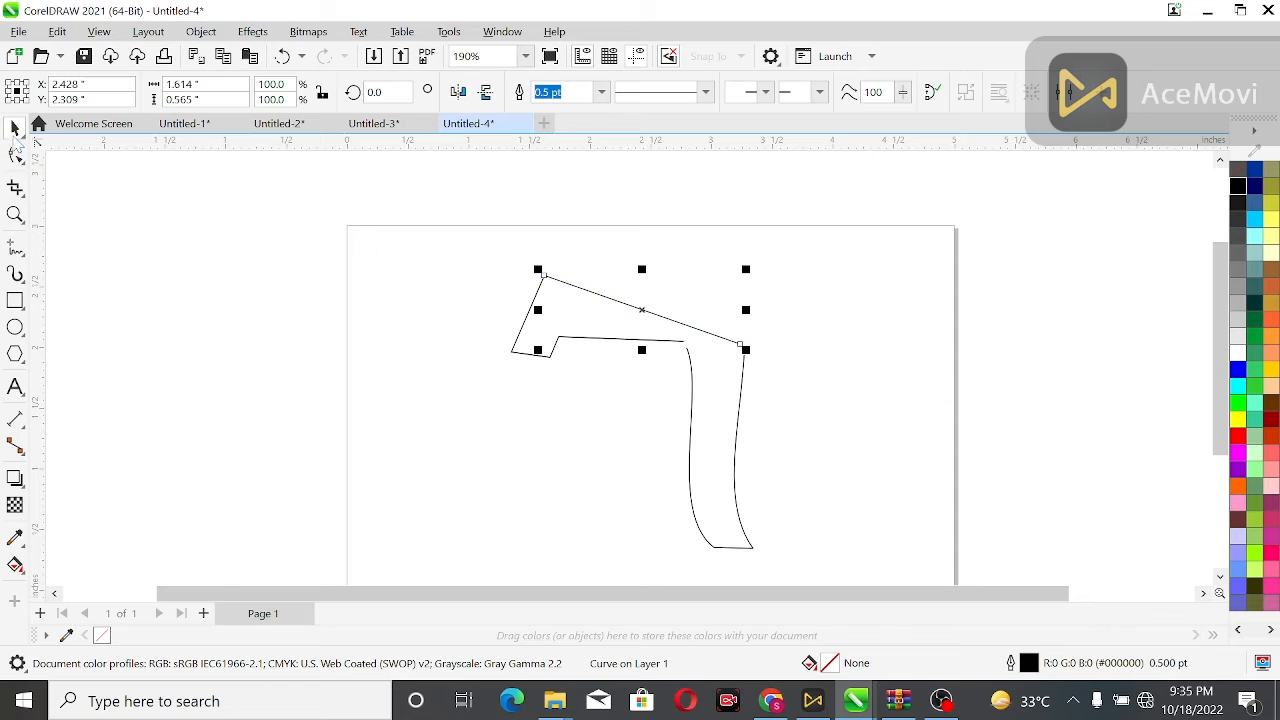
left_click(737, 392)
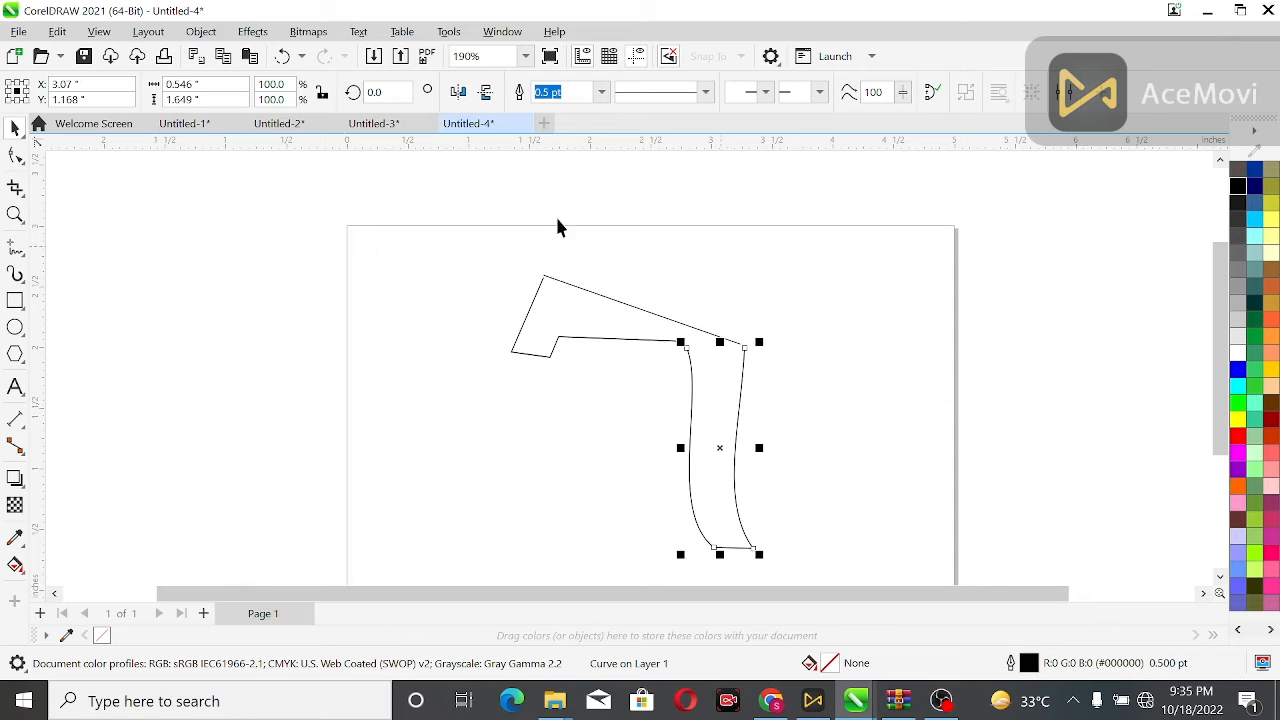
left_click(657, 319, "shift")
left_click(521, 96)
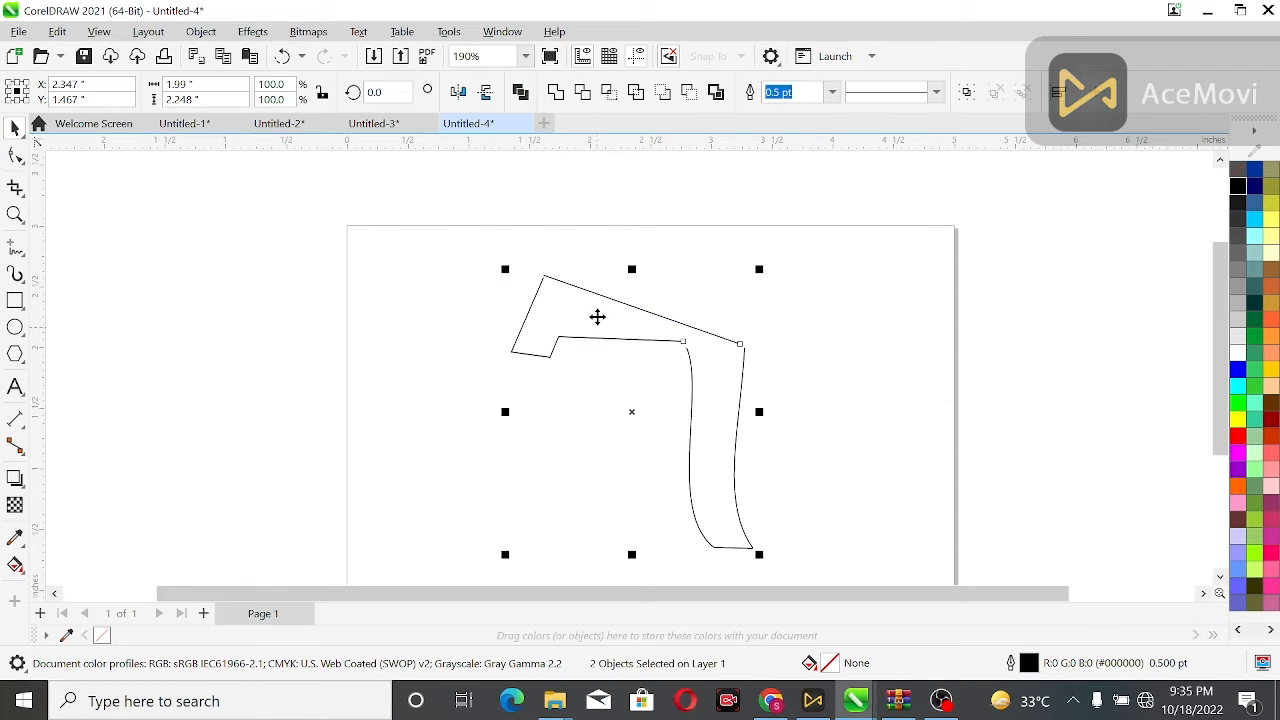
key("F10")
left_click_drag(737, 300, 806, 384)
left_click(191, 92)
left_click_drag(614, 271, 700, 372)
left_click(191, 92)
left_click_drag(449, 237, 597, 303)
left_click(191, 92)
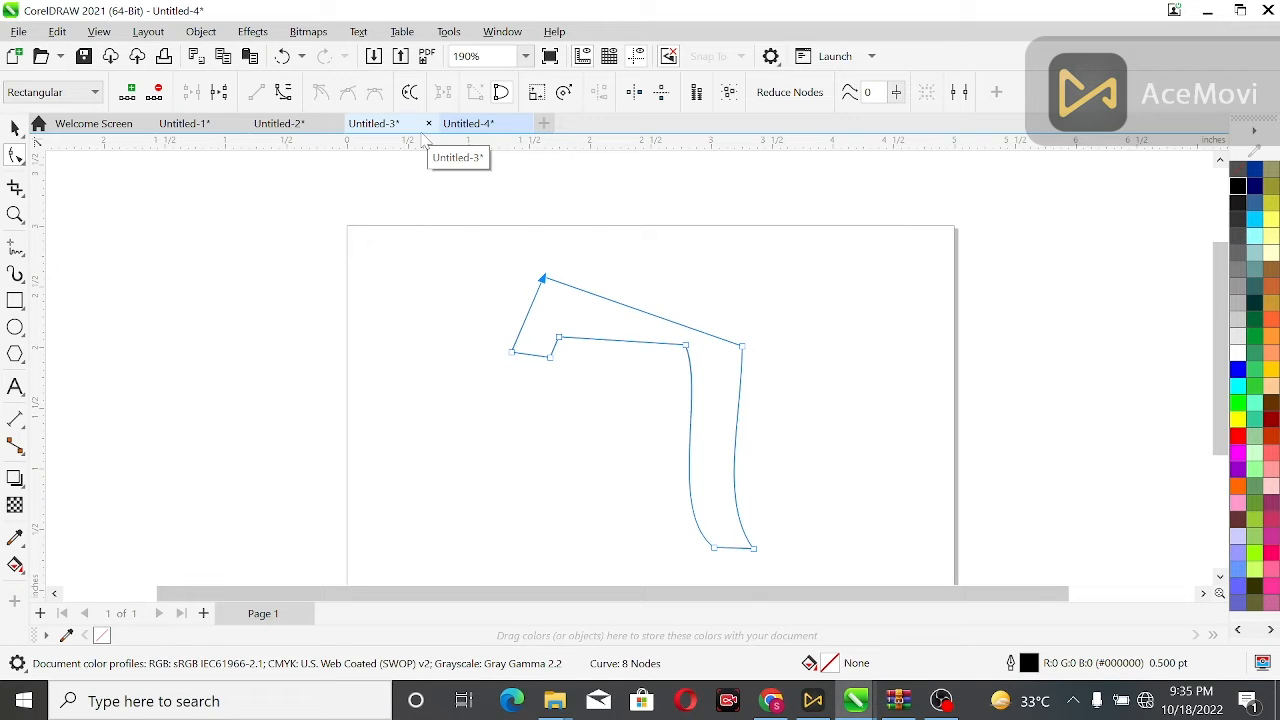
Bend the long top segment upward into a rounded arch.
left_click(682, 325)
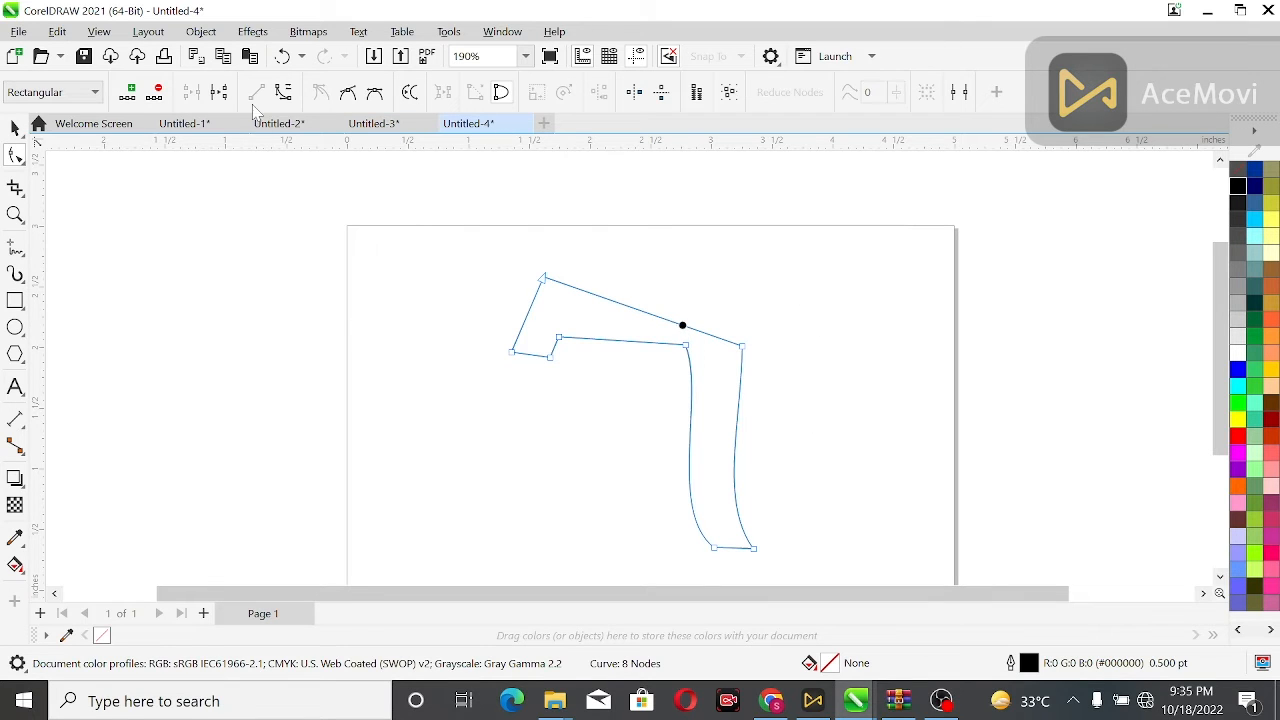
left_click_drag(674, 324, 692, 254)
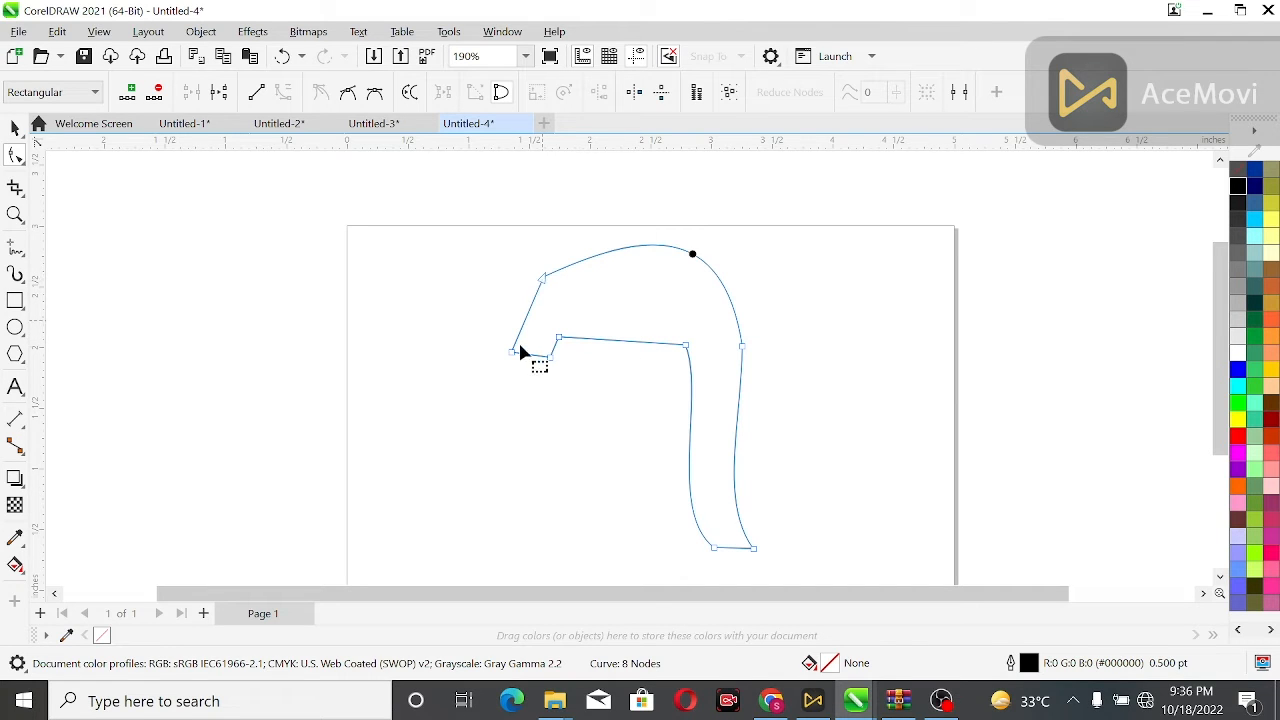
left_click_drag(522, 327, 562, 289)
key("ctrl+z")
Add a node on the arch near the tip and delete the old top-left corner node.
left_click(284, 94)
double_click(576, 262)
left_click(157, 92)
key("ctrl+z")
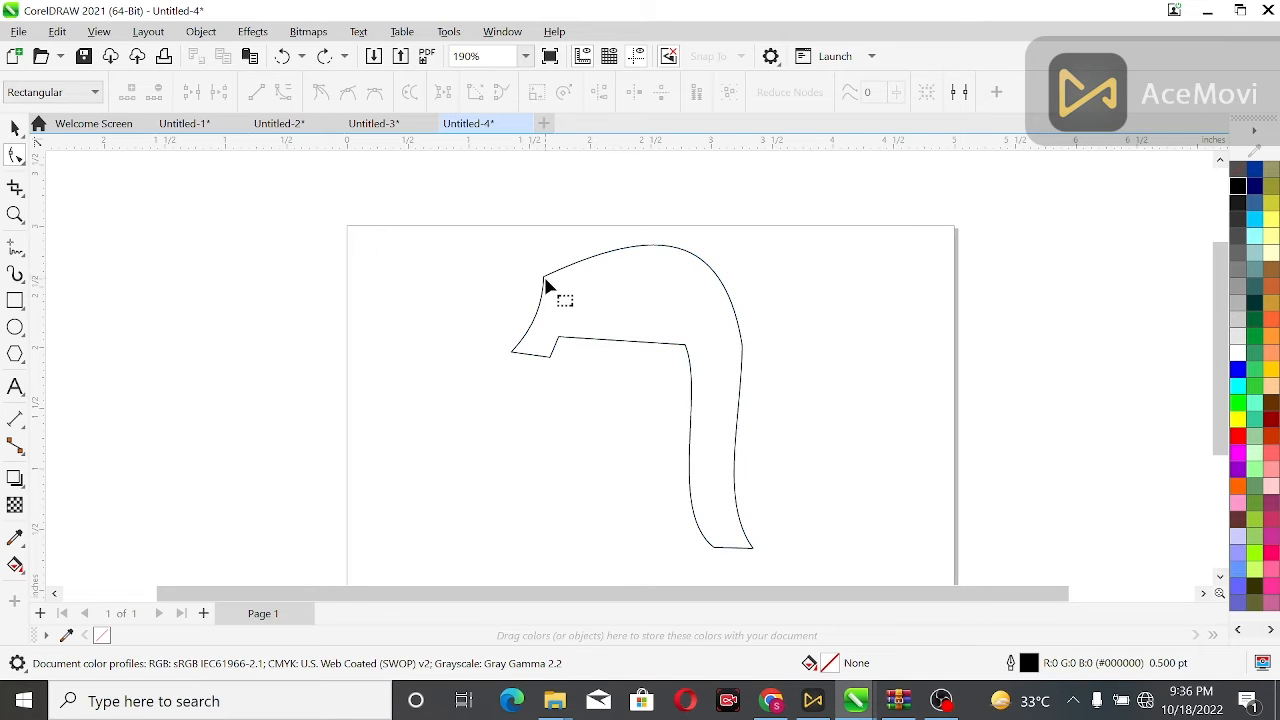
left_click(256, 91)
left_click(535, 290)
left_click(536, 292)
left_click(541, 274)
key("Delete")
Reshape the head's left side and arch by bending the segment and moving the new node and its handles.
left_click(514, 352)
left_click_drag(534, 336, 554, 320)
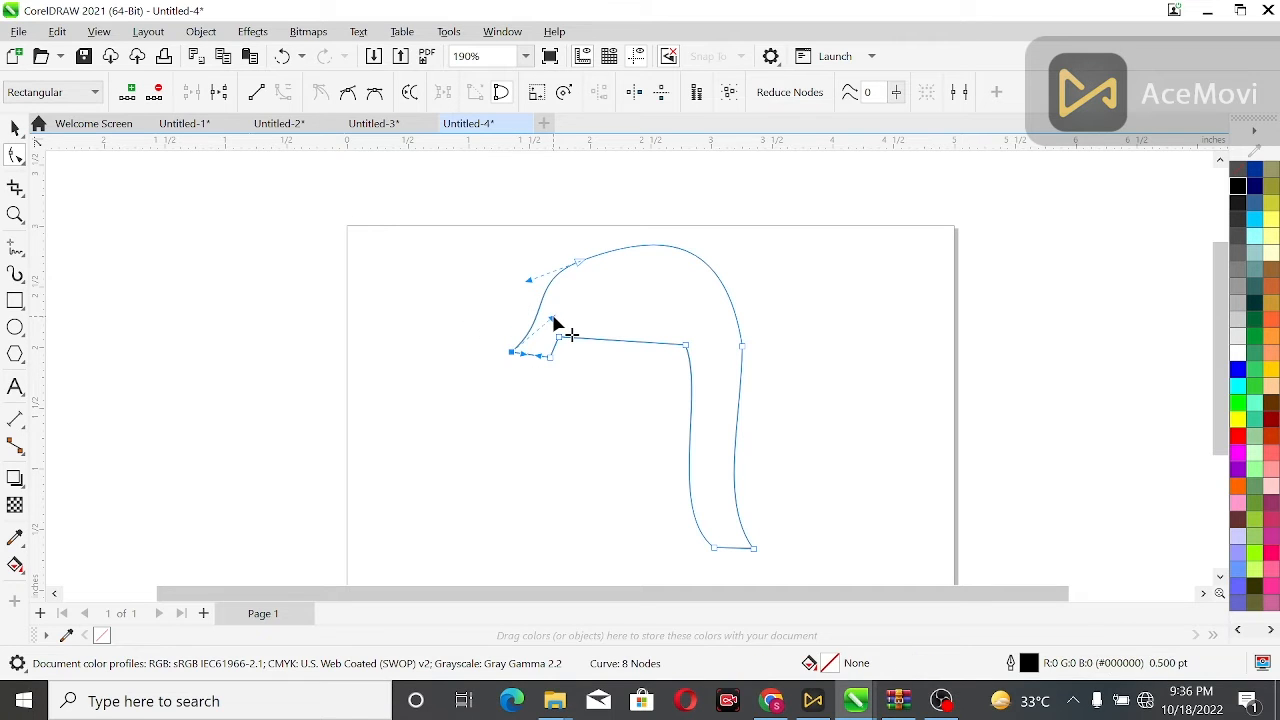
left_click_drag(580, 262, 574, 254)
left_click(591, 252)
left_click(574, 254)
left_click(591, 268)
double_click(570, 256)
left_click_drag(656, 230, 633, 210)
Bend the inner horizontal segment upward into an inner arch following the outer curve.
left_click(641, 342)
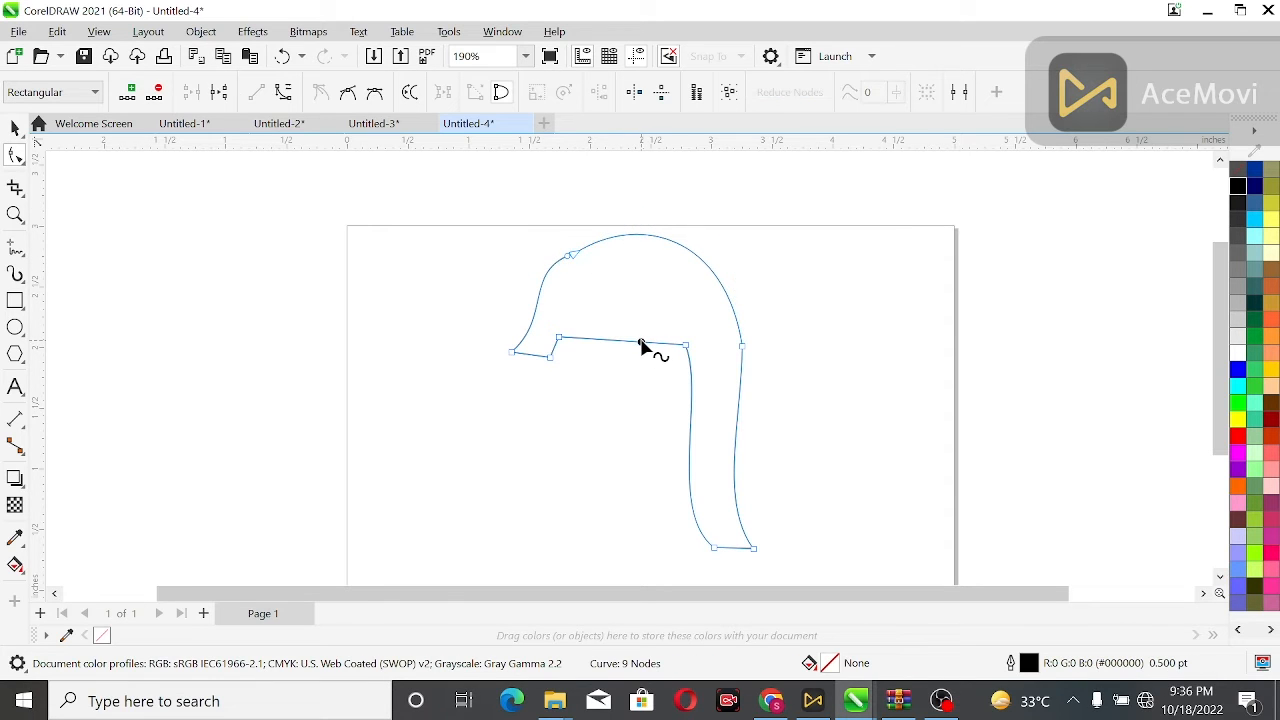
left_click_drag(641, 345, 646, 294)
key("ctrl+z")
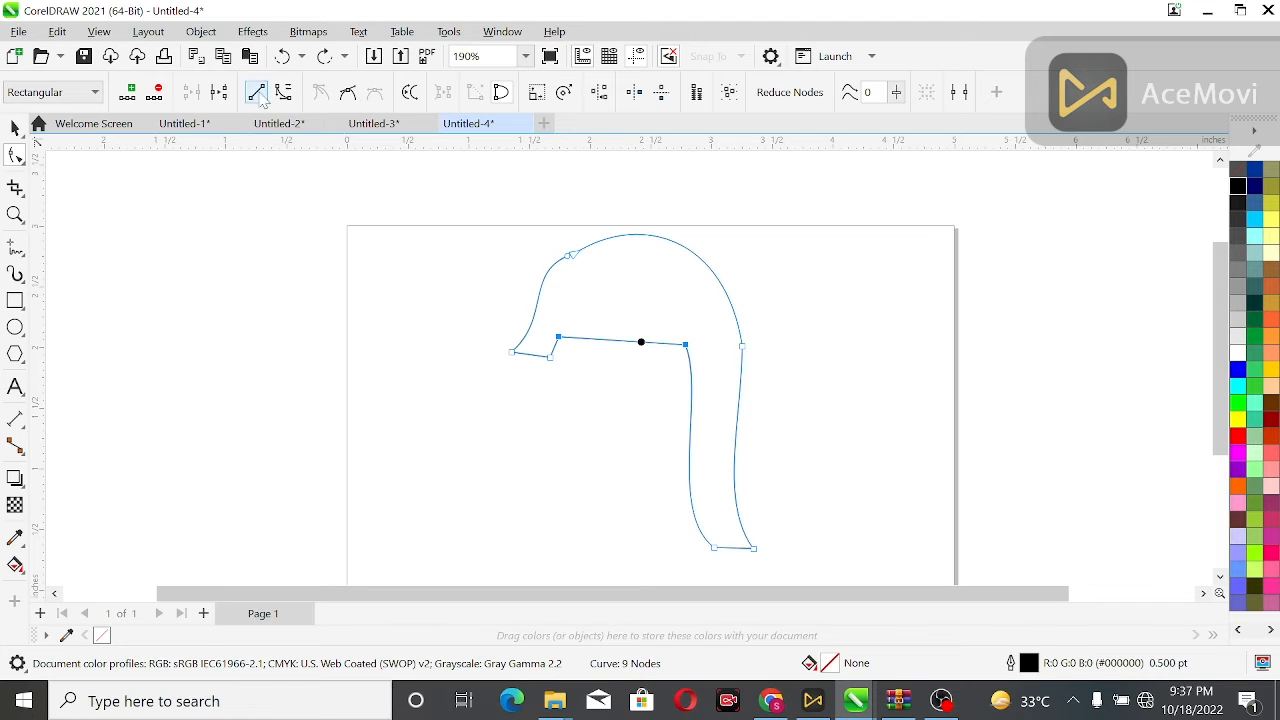
left_click_drag(593, 336, 580, 241)
left_click(685, 346)
left_click_drag(682, 264, 679, 251)
left_click(657, 335)
left_click(657, 342)
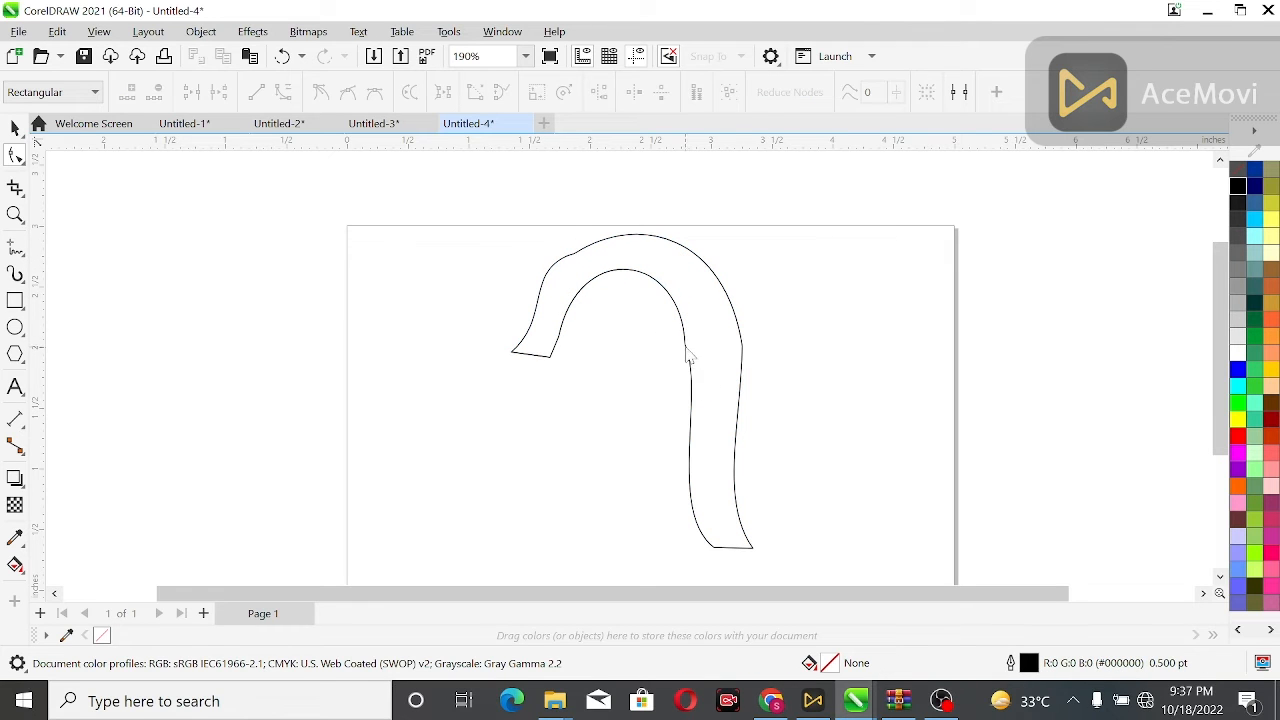
Add a node on the inner right edge below the arch and deselect the shape.
left_click(690, 380)
double_click(691, 382)
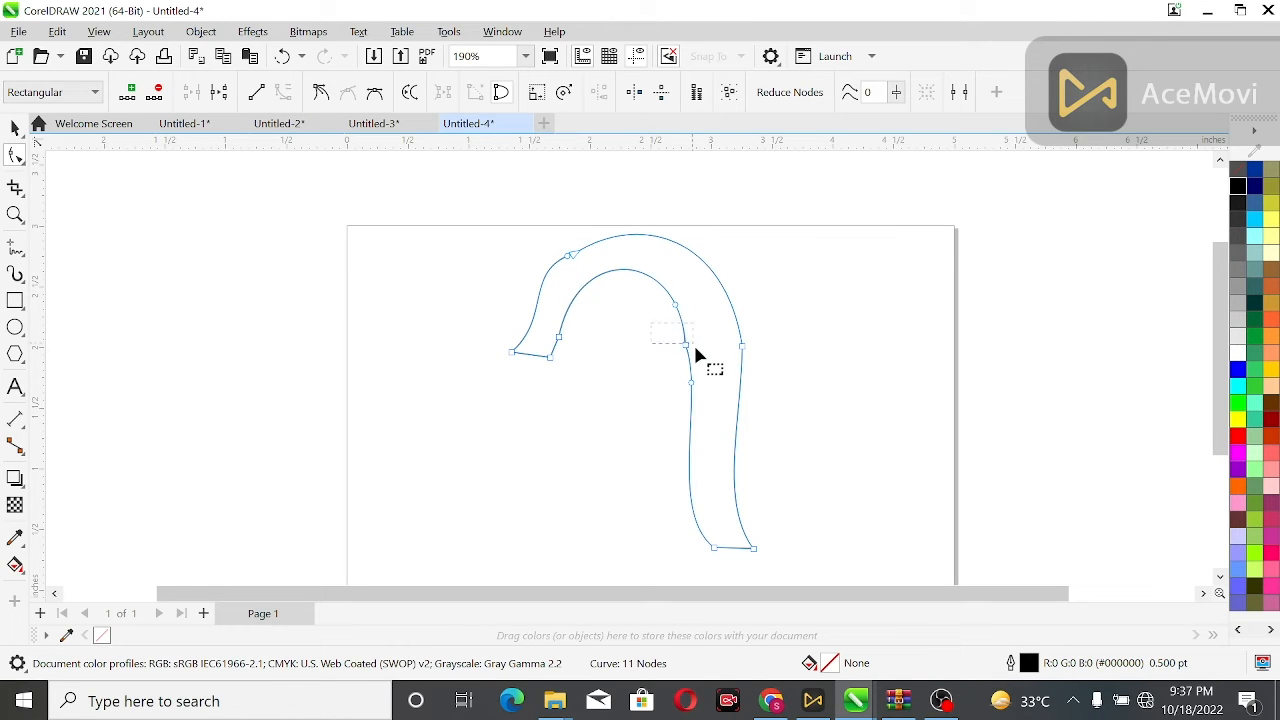
left_click(607, 412)
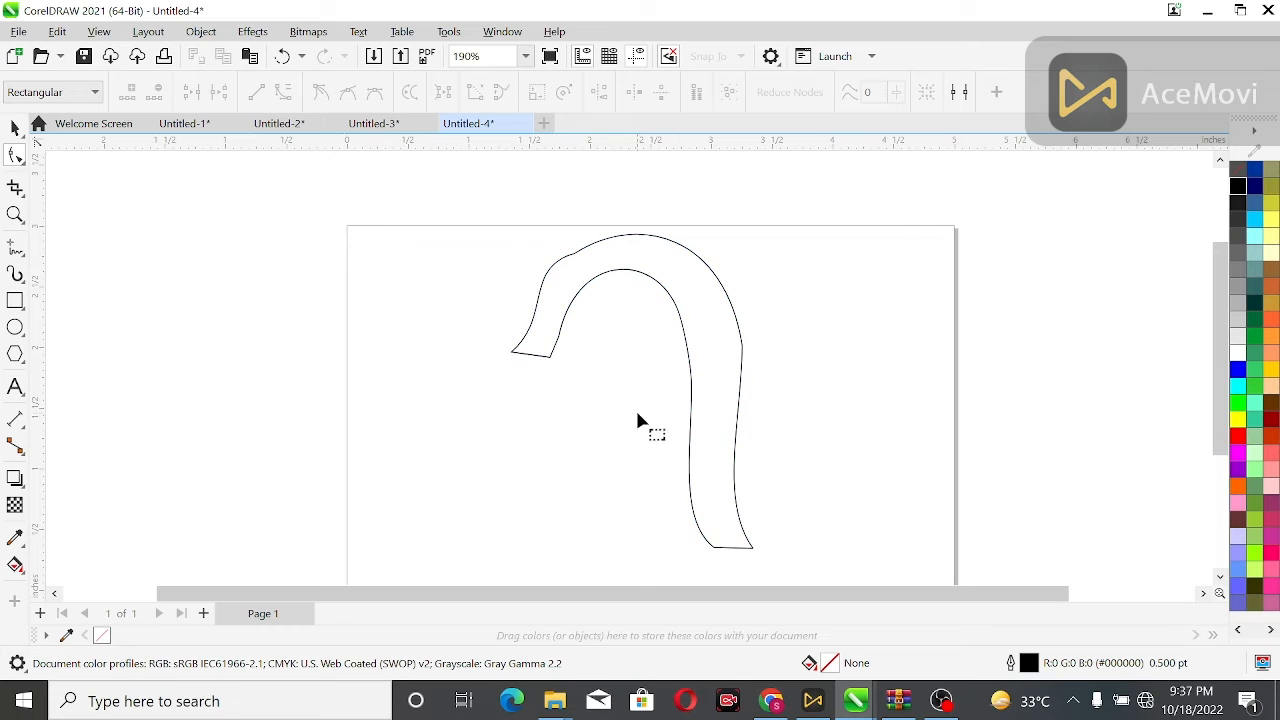
Raise and round the outer arch of the head by dragging its top node and handles upward.
left_click(675, 316)
left_click_drag(680, 310, 697, 321)
left_click(637, 337)
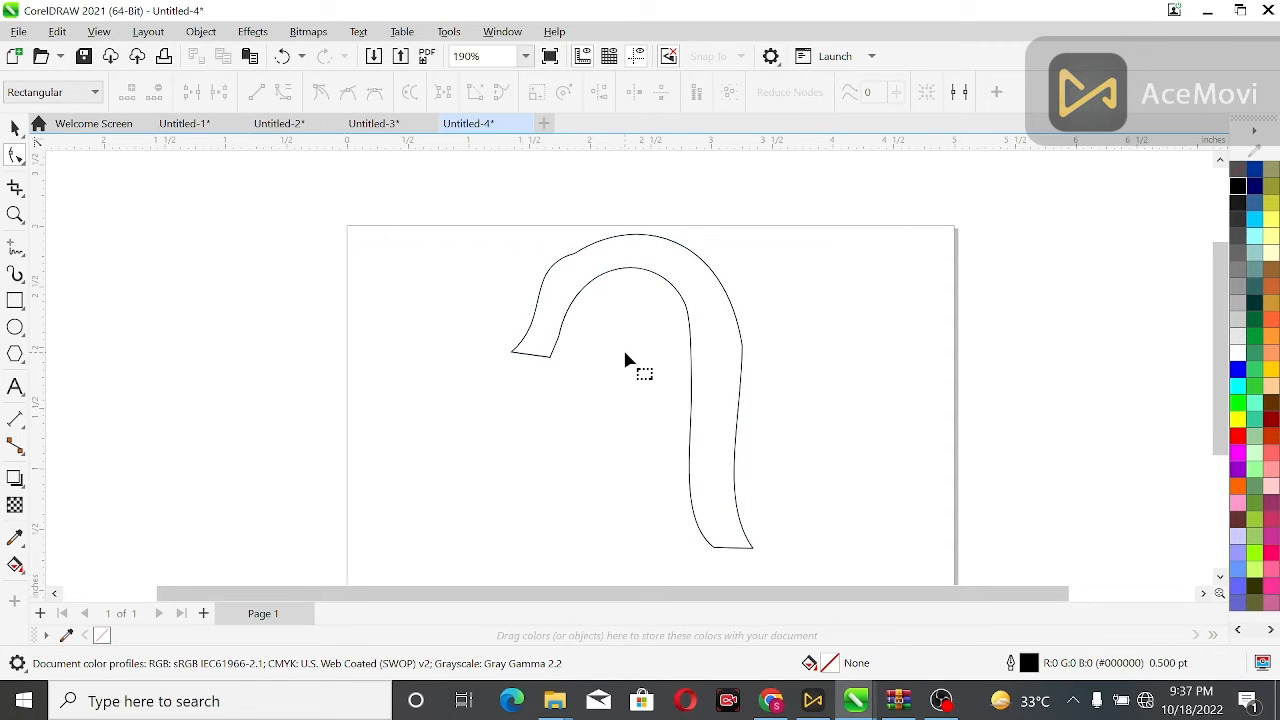
left_click(743, 358)
left_click_drag(728, 248, 746, 219)
left_click_drag(638, 211, 636, 197)
left_click(745, 336)
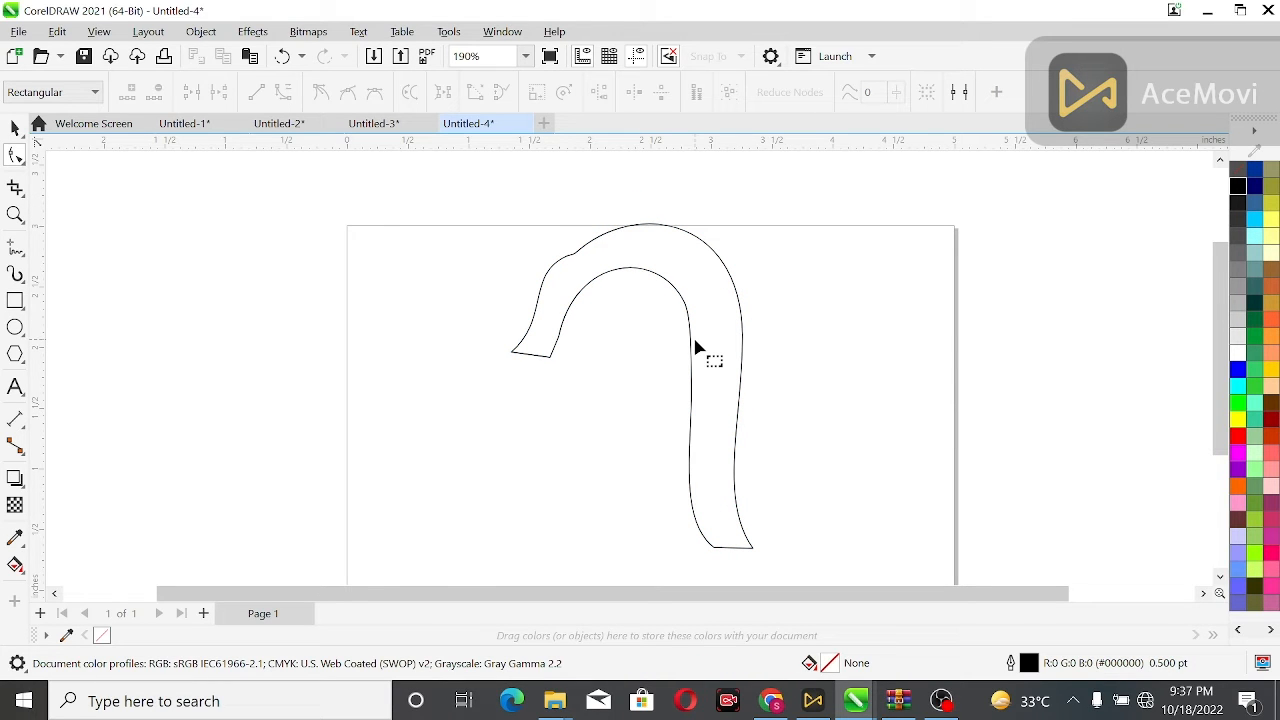
Reshape the head's tip into a pointed beak with a curved underside by moving nodes and handles and deleting a node.
left_click(553, 354)
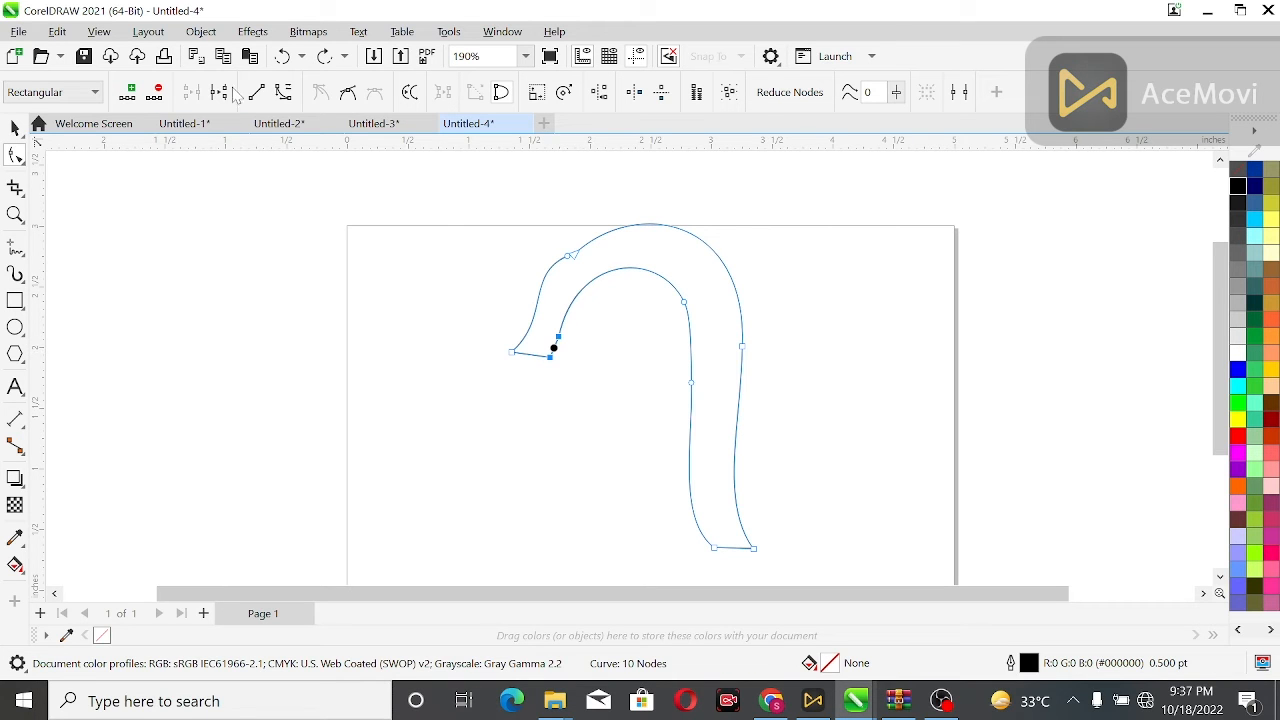
left_click_drag(554, 349, 563, 357)
left_click(545, 351)
left_click(563, 354)
scroll(571, 343, "up", 5)
double_click(576, 275)
left_click_drag(556, 305, 550, 386)
left_click(157, 95)
left_click(157, 94)
left_click(420, 352)
scroll(420, 352, "down", 4)
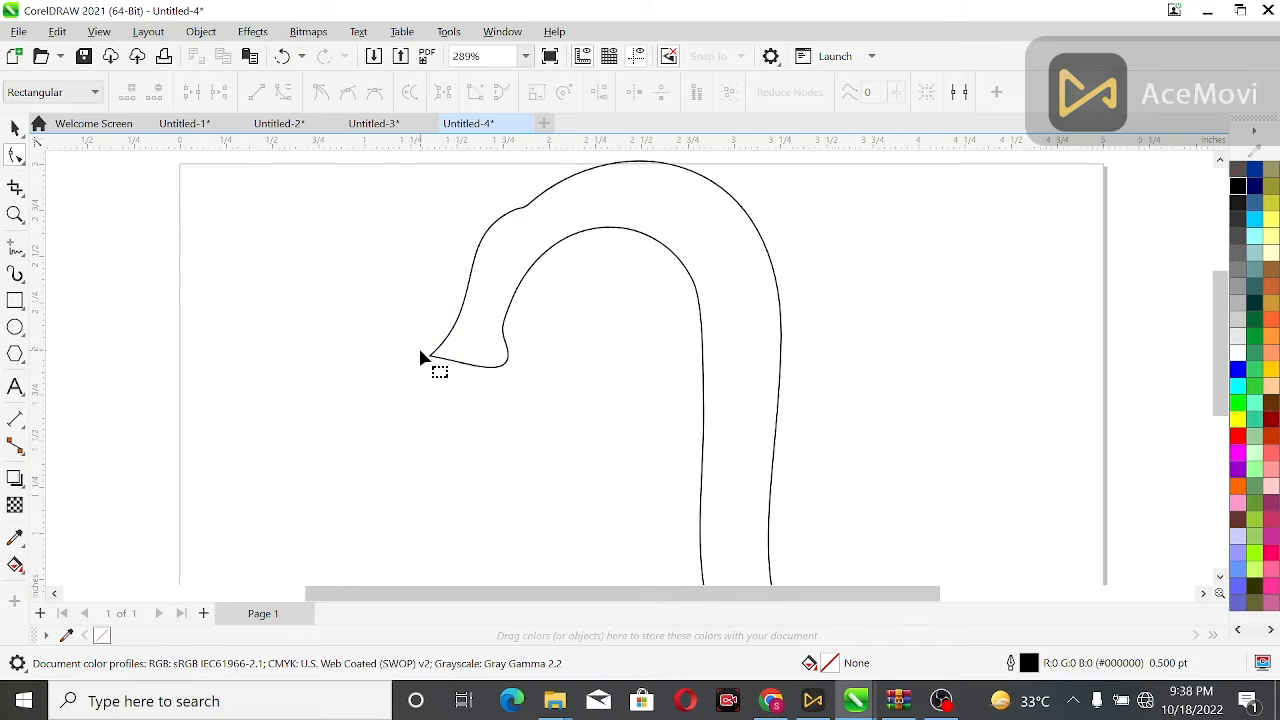
Add nodes along the head's left outer edge between the beak and the arch.
scroll(432, 356, "down", 1)
left_click(541, 208)
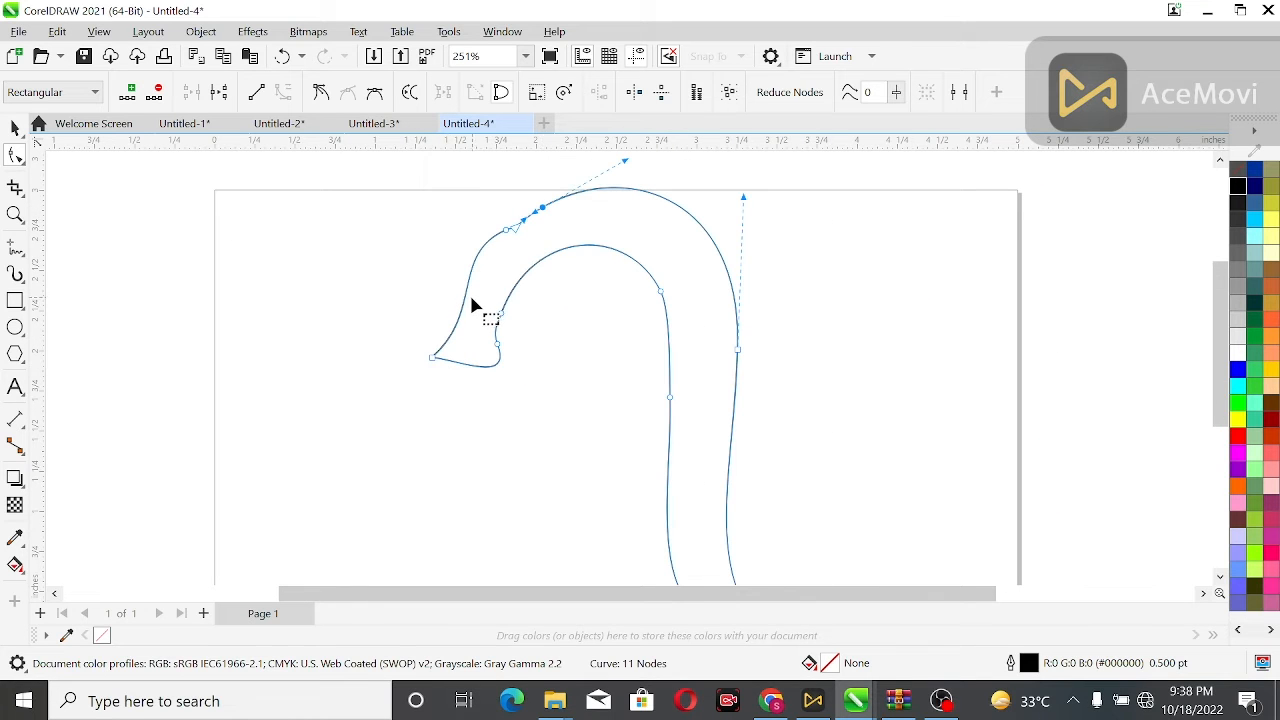
double_click(467, 292)
left_click_drag(535, 255, 535, 255)
left_click(157, 92)
left_click(477, 251)
left_click(468, 291)
left_click(465, 296)
left_click(127, 93)
left_click(464, 299)
left_click(127, 94)
left_click(503, 236)
left_click(503, 235)
left_click(503, 233)
left_click(491, 251)
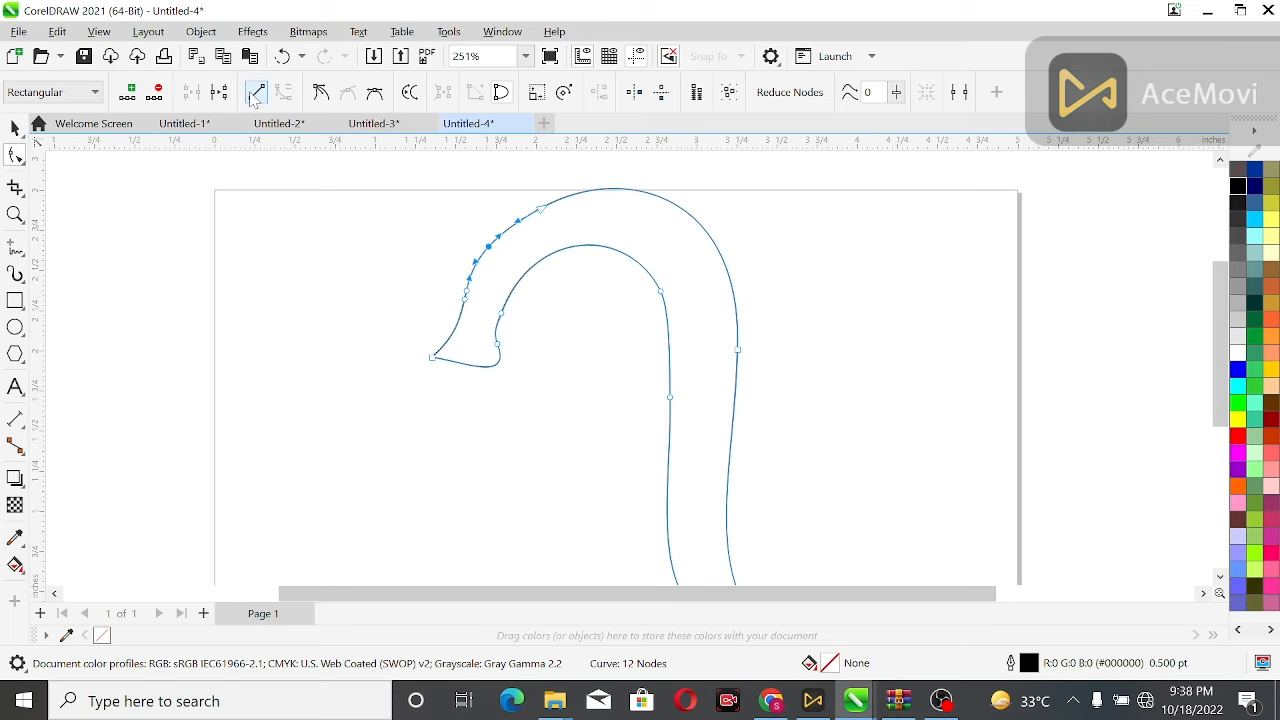
Bend the head's left outer segment outward to smooth the curve toward the arch.
left_click(375, 207)
left_click(495, 247)
left_click_drag(495, 247, 517, 220)
scroll(420, 276, "down", 1)
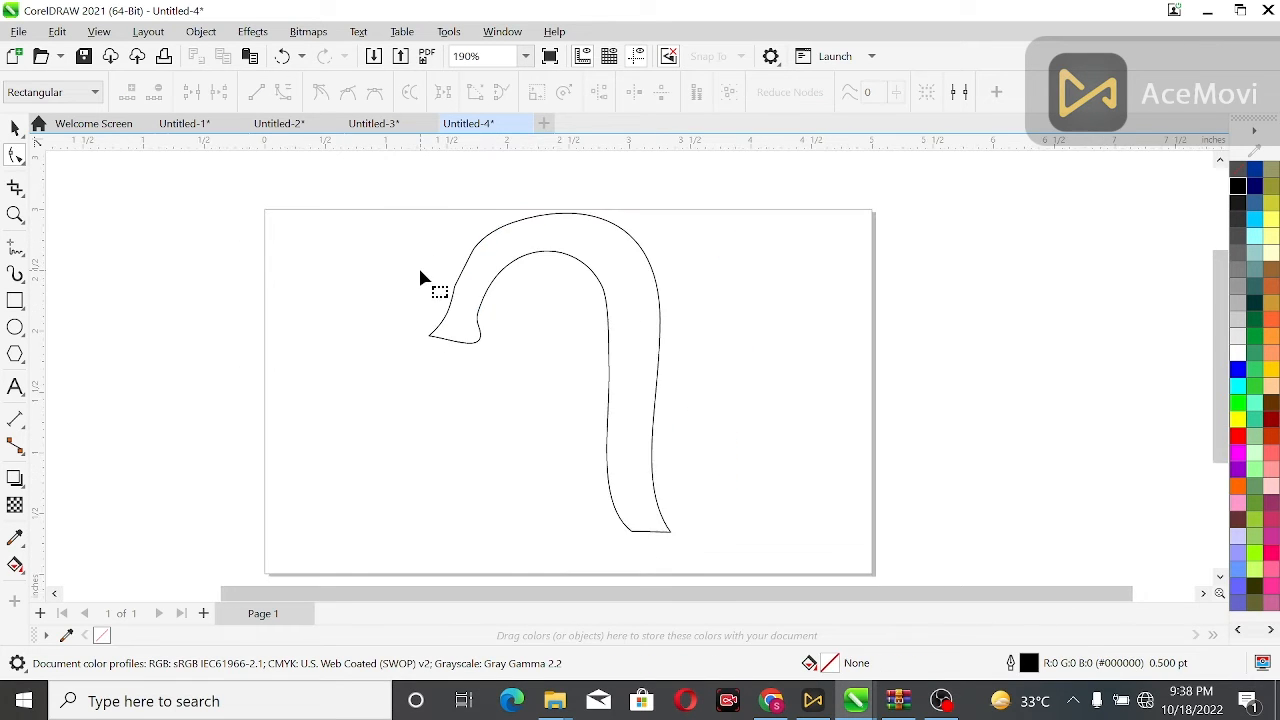
Move a node on the head's left outer edge down and delete the redundant node.
scroll(405, 292, "up", 2)
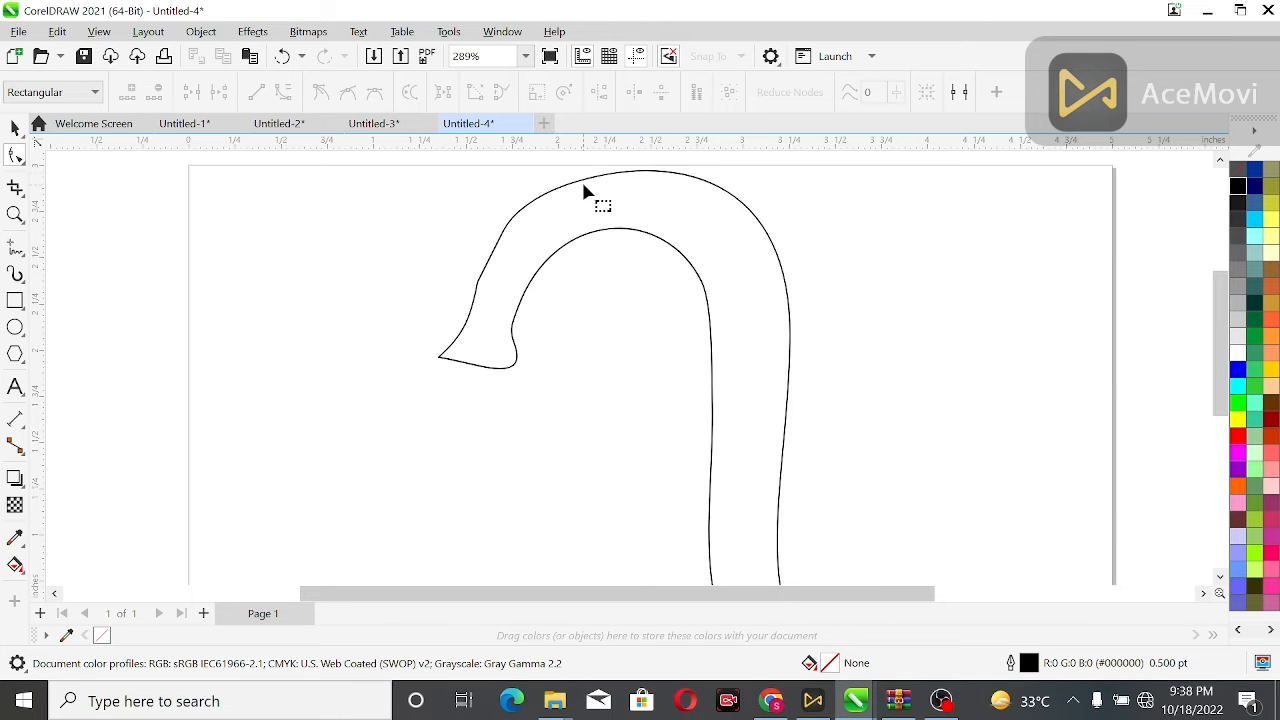
left_click(612, 175)
left_click_drag(494, 266, 505, 304)
left_click(156, 92)
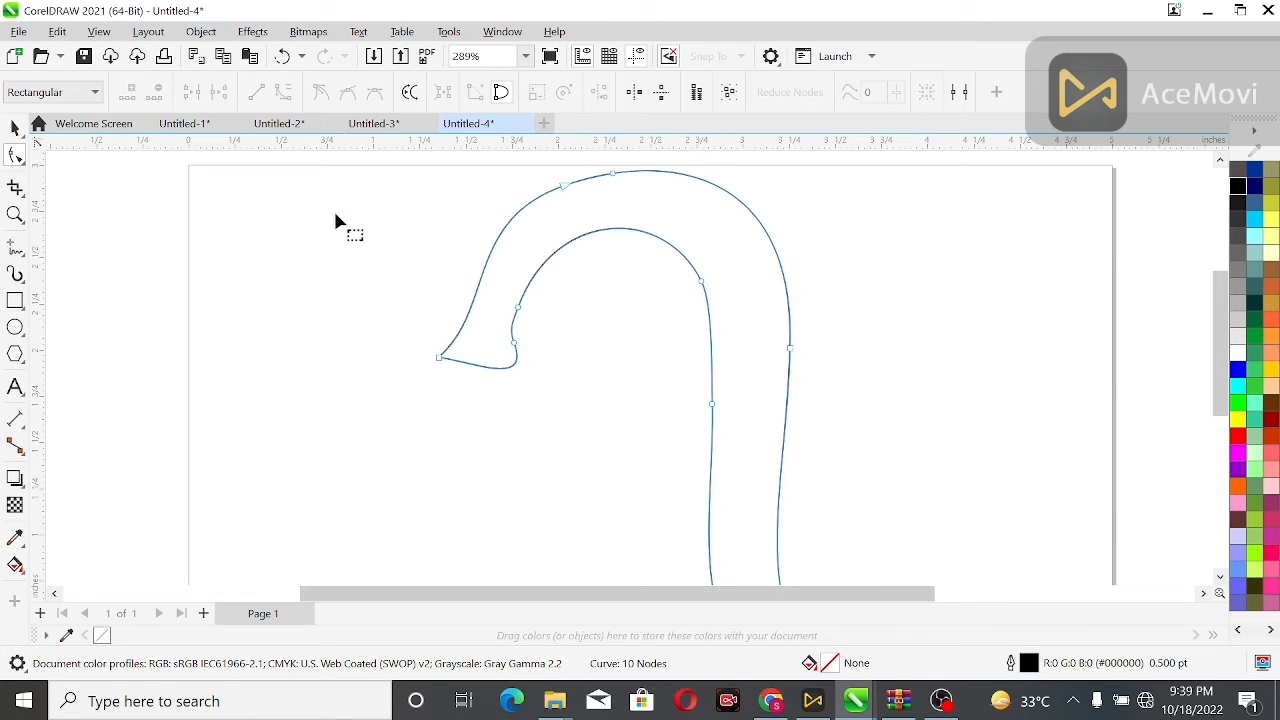
Adjust the beak tip node's handles to reshape the beak's upper and lower curves.
left_click(223, 163)
left_click(441, 360)
left_click(438, 358)
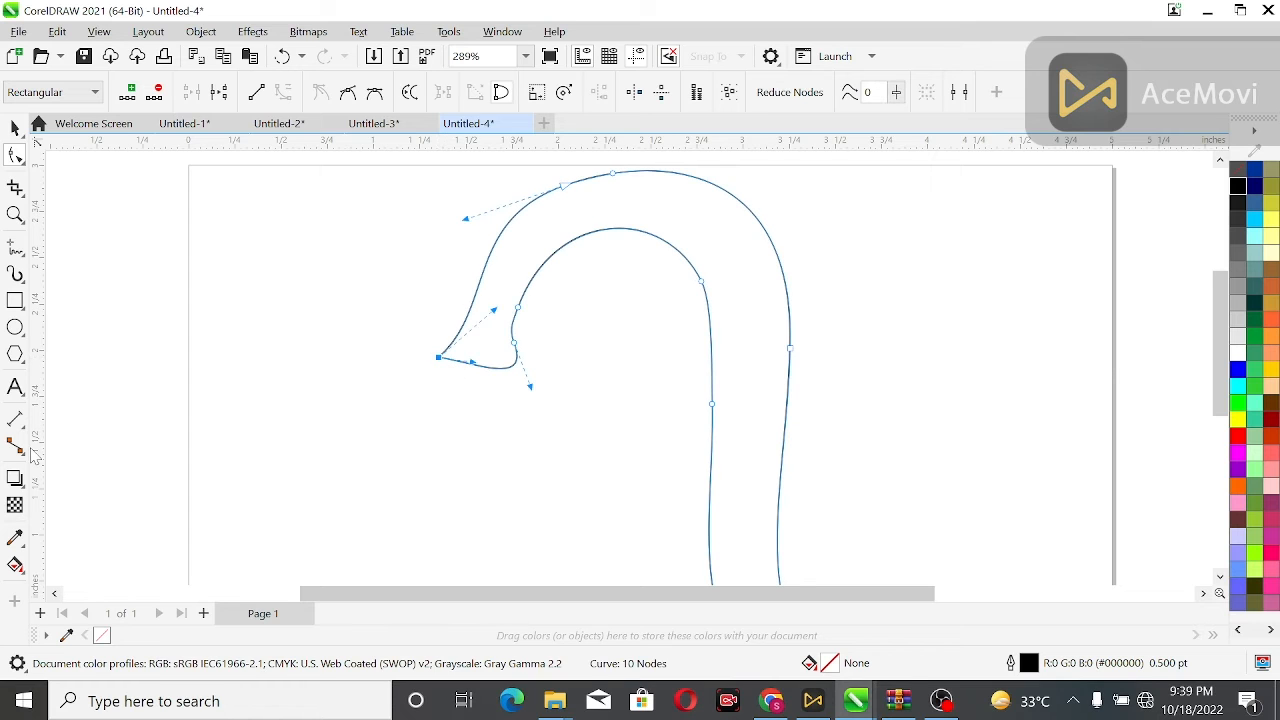
left_click_drag(481, 220, 508, 243)
left_click_drag(488, 315, 497, 349)
left_click(476, 215)
left_click(1220, 161)
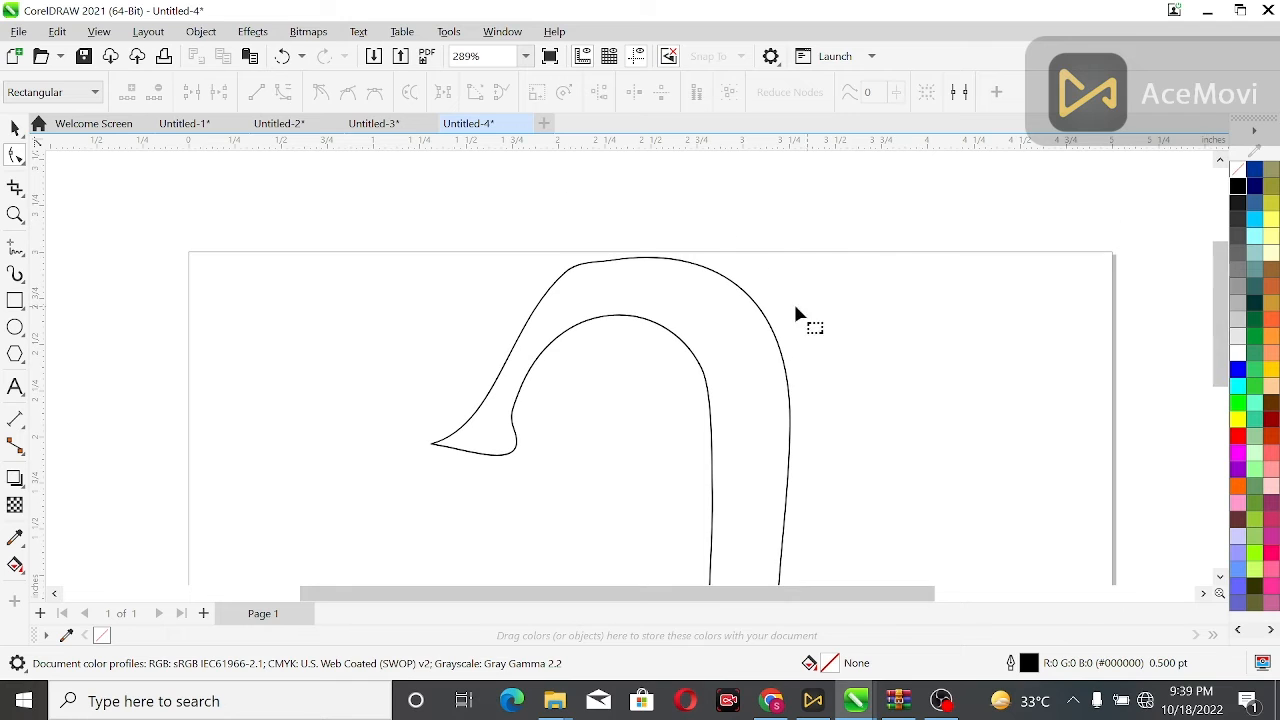
Add a node on the head's left outer edge below the arch and undo the last node adjustment.
left_click(629, 262)
left_click(611, 263)
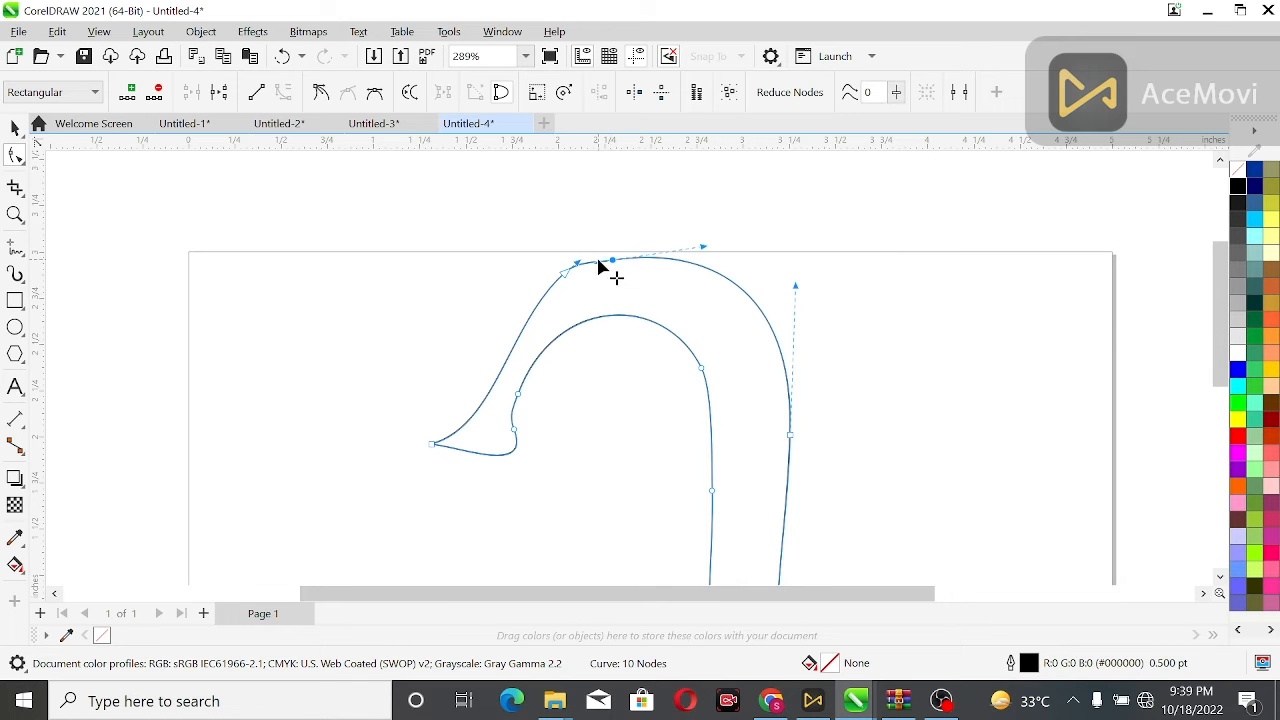
left_click_drag(577, 263, 576, 267)
left_click(548, 316)
left_click(600, 263)
left_click(568, 273)
left_click(128, 92)
left_click(612, 260)
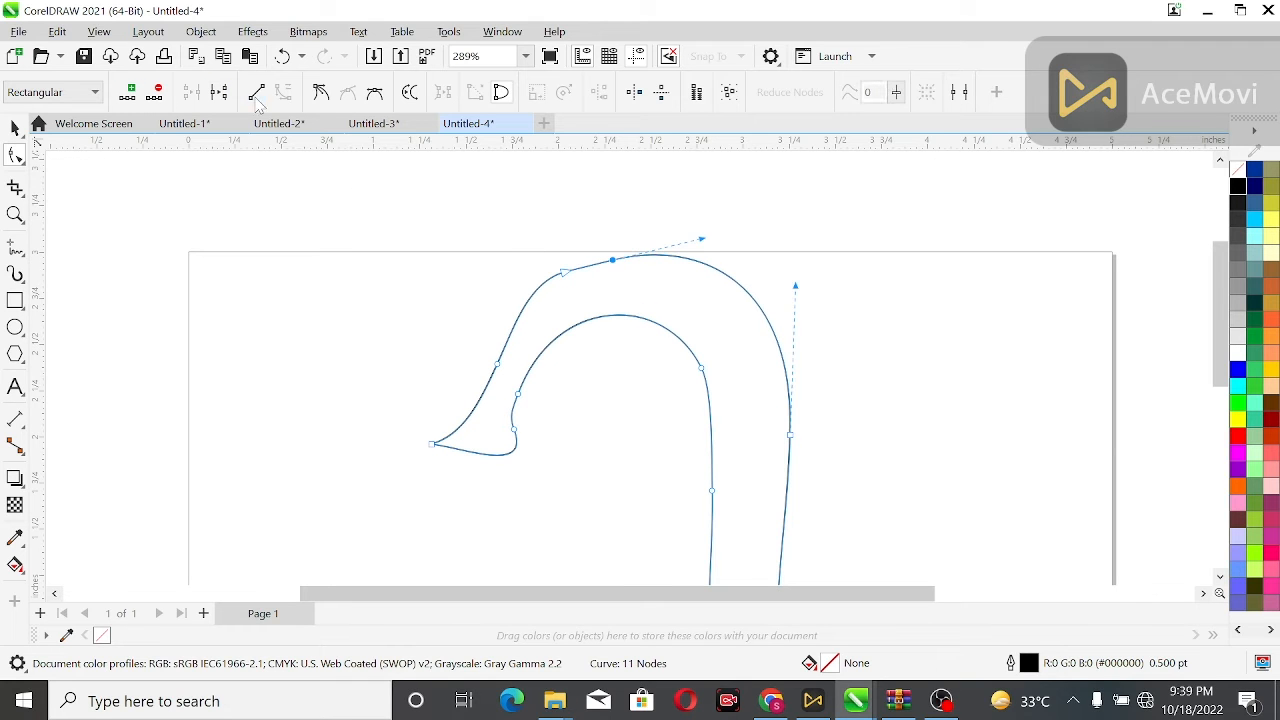
key("ctrl+z")
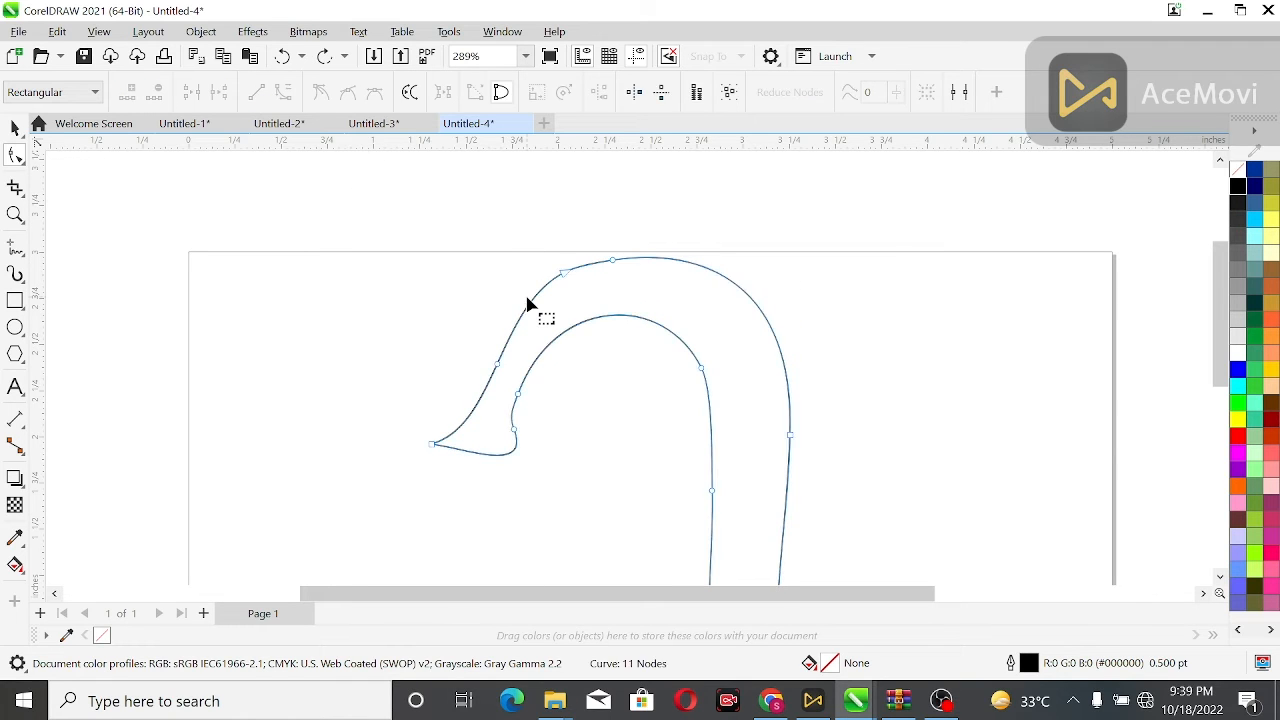
key("Escape")
Draw a closed triangular outline inside the hook's lower part, starting from the inner bottom corner.
scroll(528, 303, "down", 3)
left_click(16, 128)
left_click(583, 331)
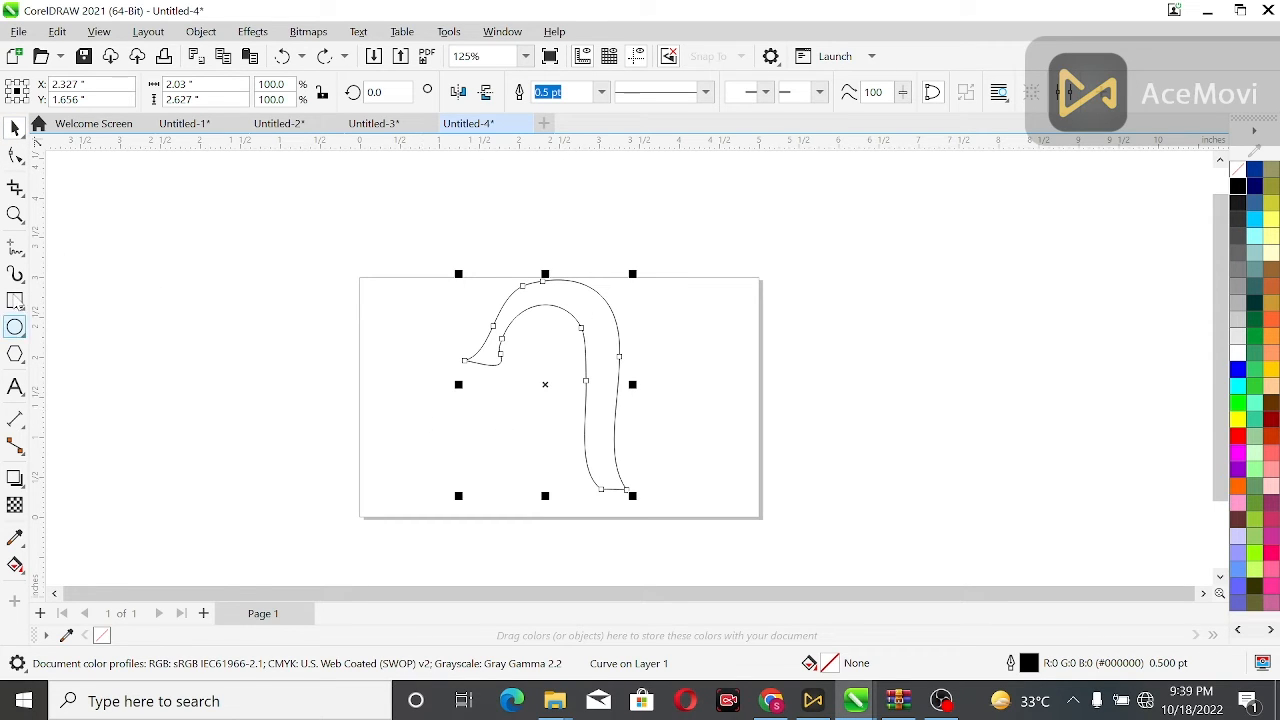
scroll(652, 489, "up", 2)
left_click(15, 246)
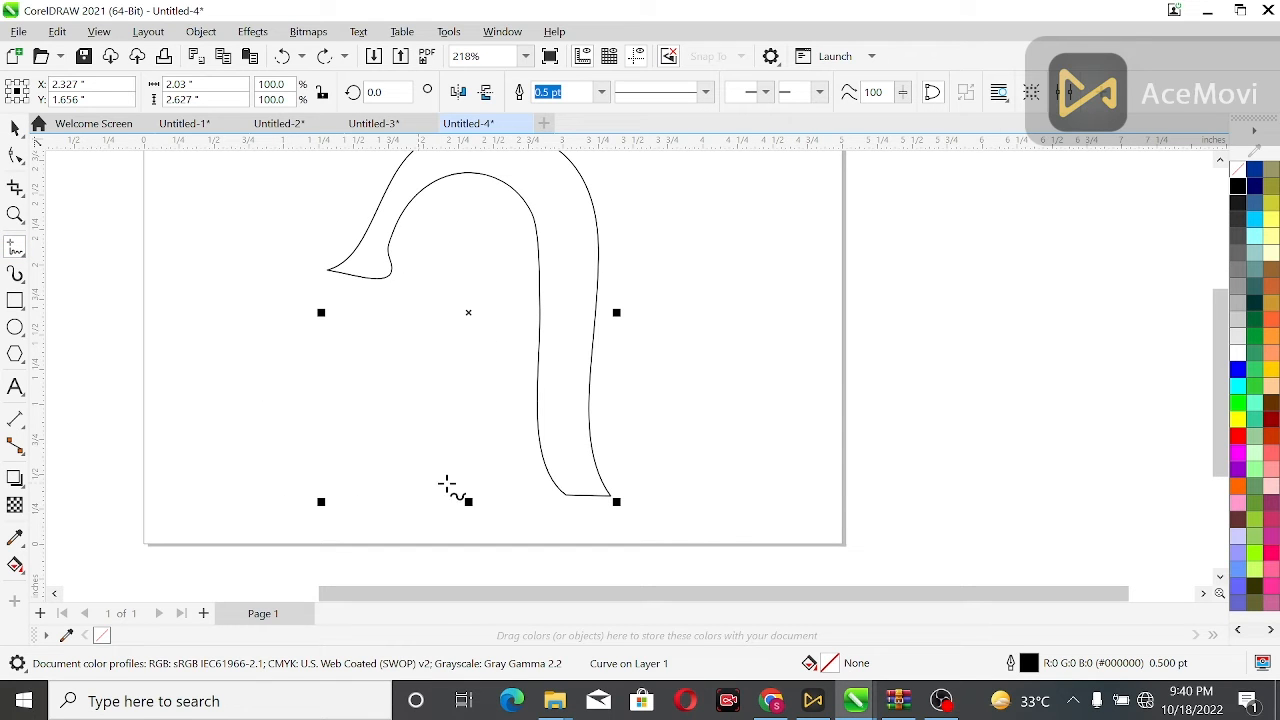
left_click(558, 467)
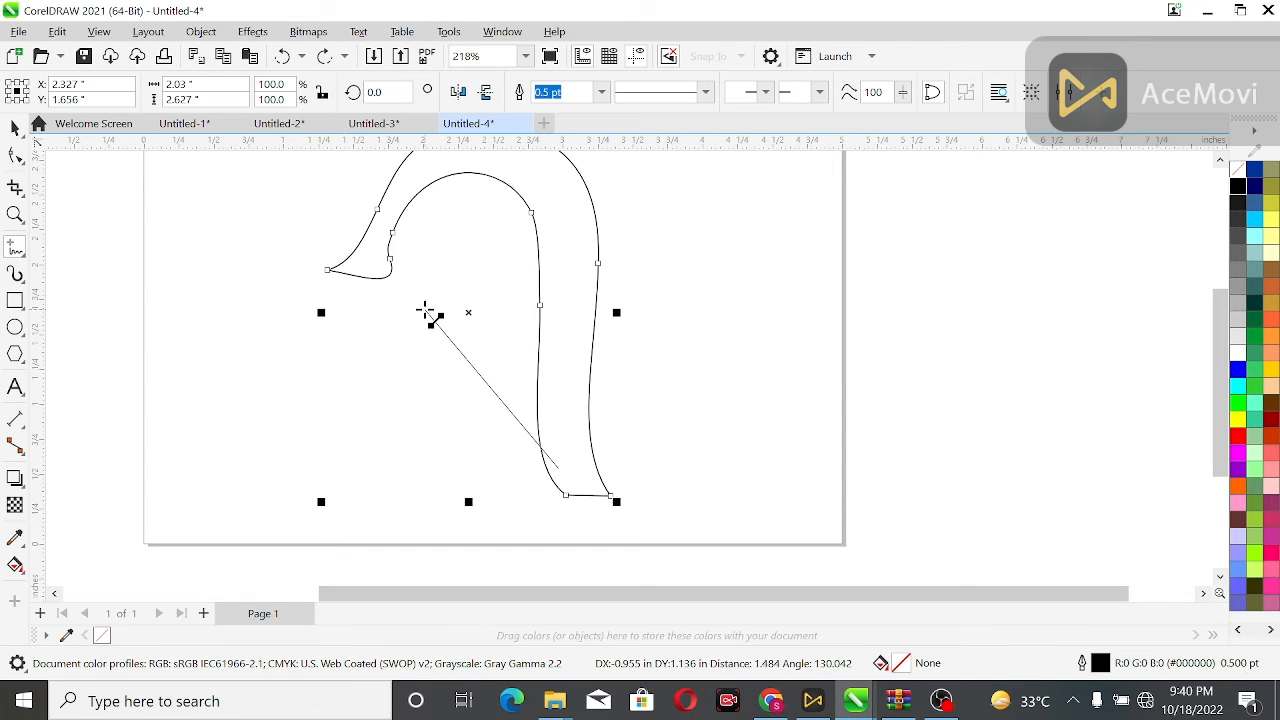
double_click(421, 306)
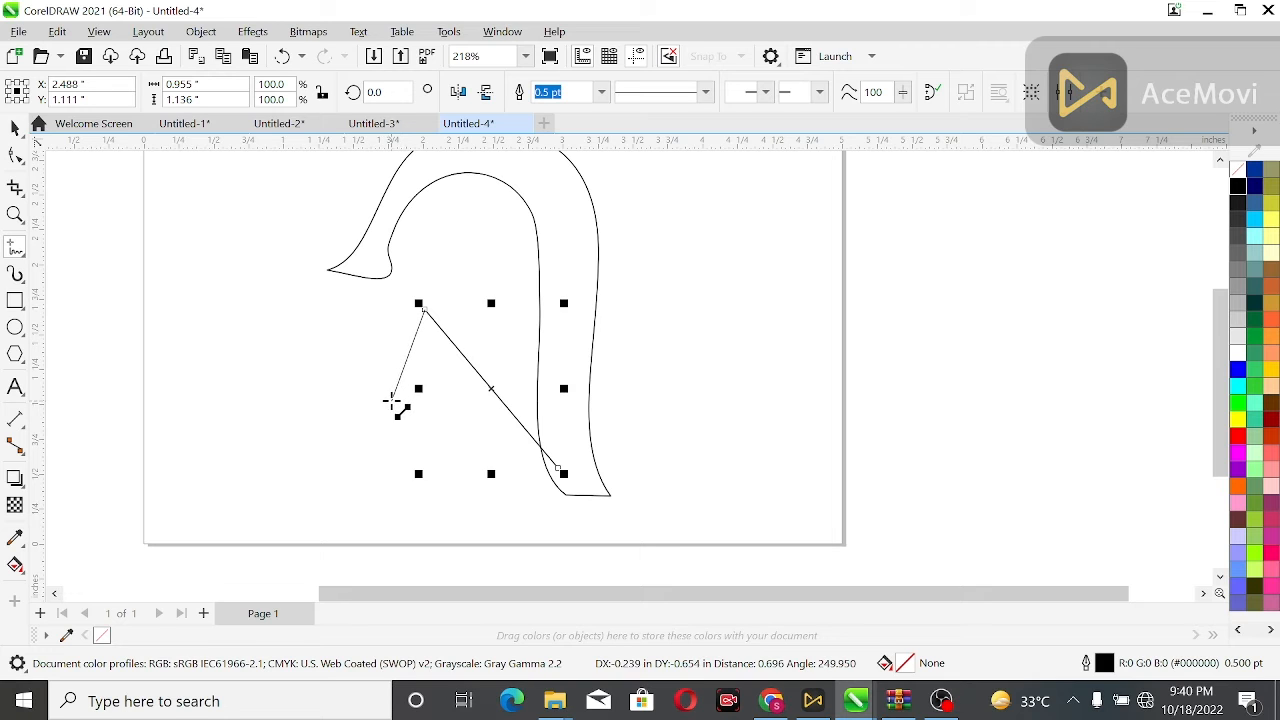
double_click(392, 400)
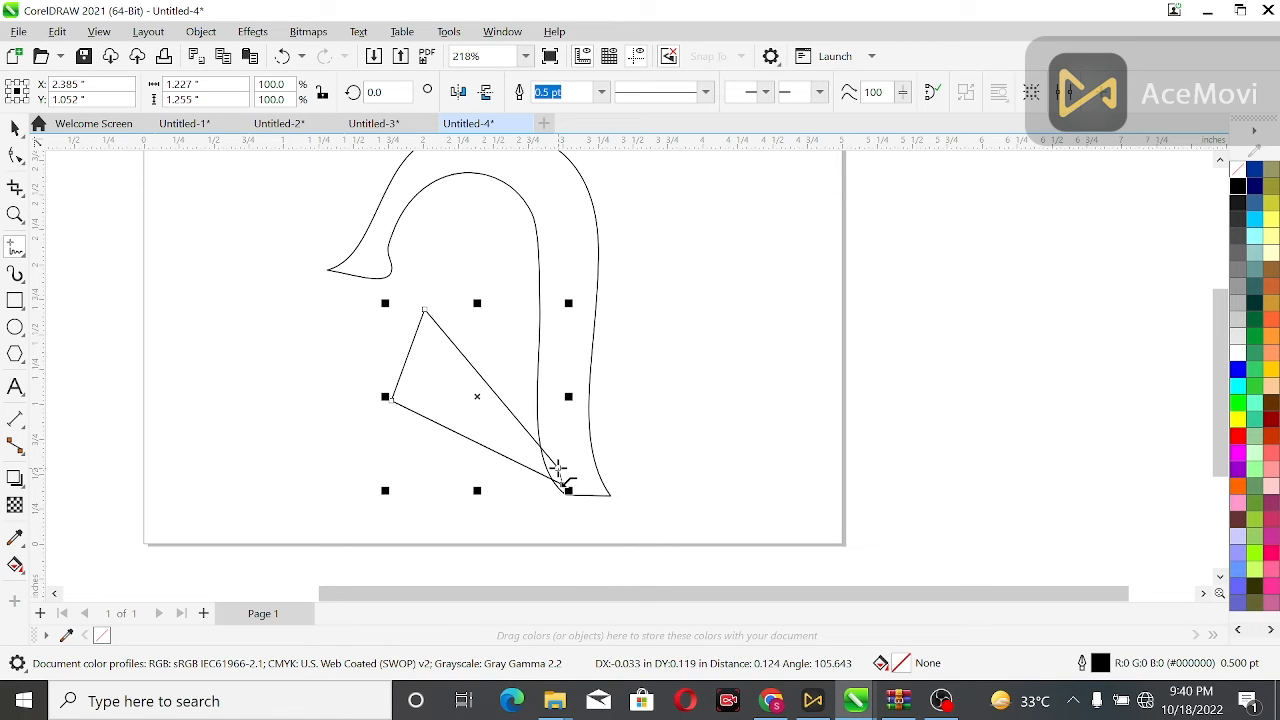
left_click(558, 468)
Convert the triangle's segments to curves and bend its bottom edge downward.
key("F10")
left_click_drag(270, 293, 638, 507)
left_click(285, 95)
left_click_drag(450, 425, 418, 492)
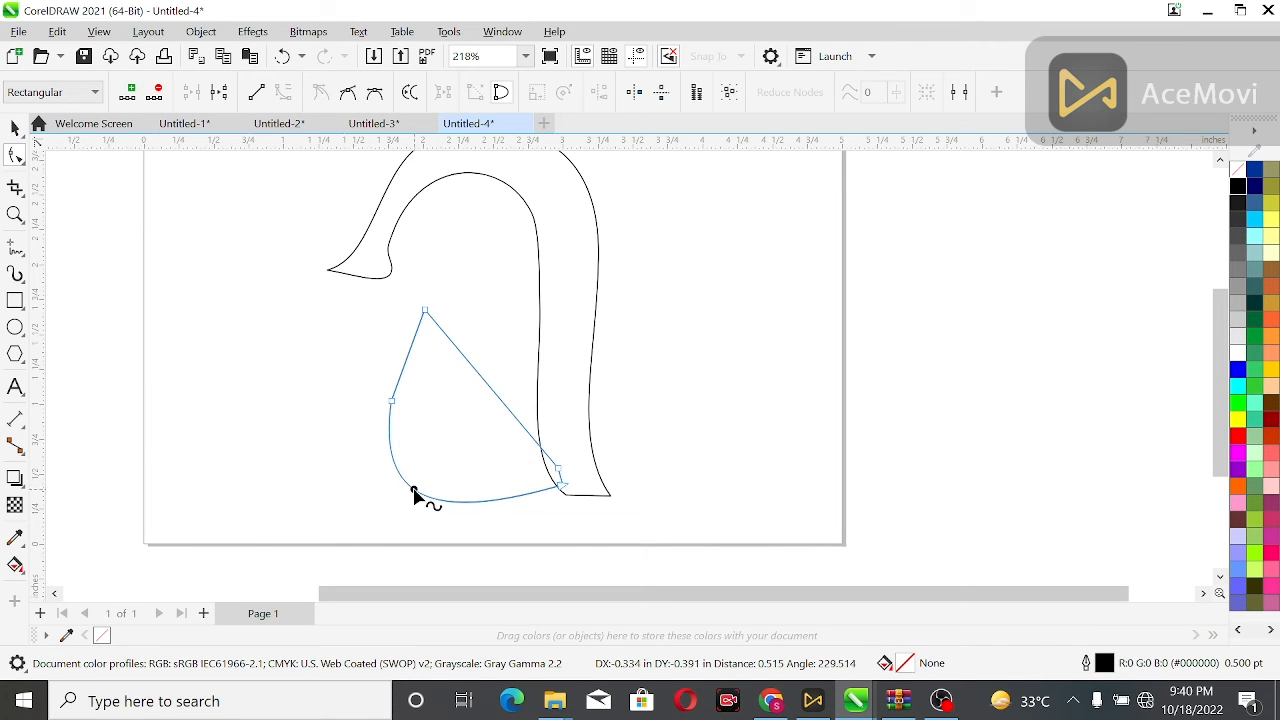
Reshape the new shape's left side with its node handles and delete the node on its left edge.
left_click(424, 311)
left_click_drag(413, 340, 389, 352)
left_click(349, 361)
left_click(491, 391)
left_click_drag(480, 395, 420, 466)
left_click(351, 433)
left_click_drag(411, 347, 392, 340)
left_click(376, 370)
left_click(391, 399)
key("Delete")
Adjust the remaining nodes and handles so the shape forms a curved crescent belly inside the hook.
left_click(564, 489)
left_click_drag(374, 545, 377, 518)
left_click(557, 400)
left_click_drag(430, 440, 446, 467)
left_click_drag(371, 400, 350, 392)
left_click(317, 357)
scroll(317, 357, "down", 2)
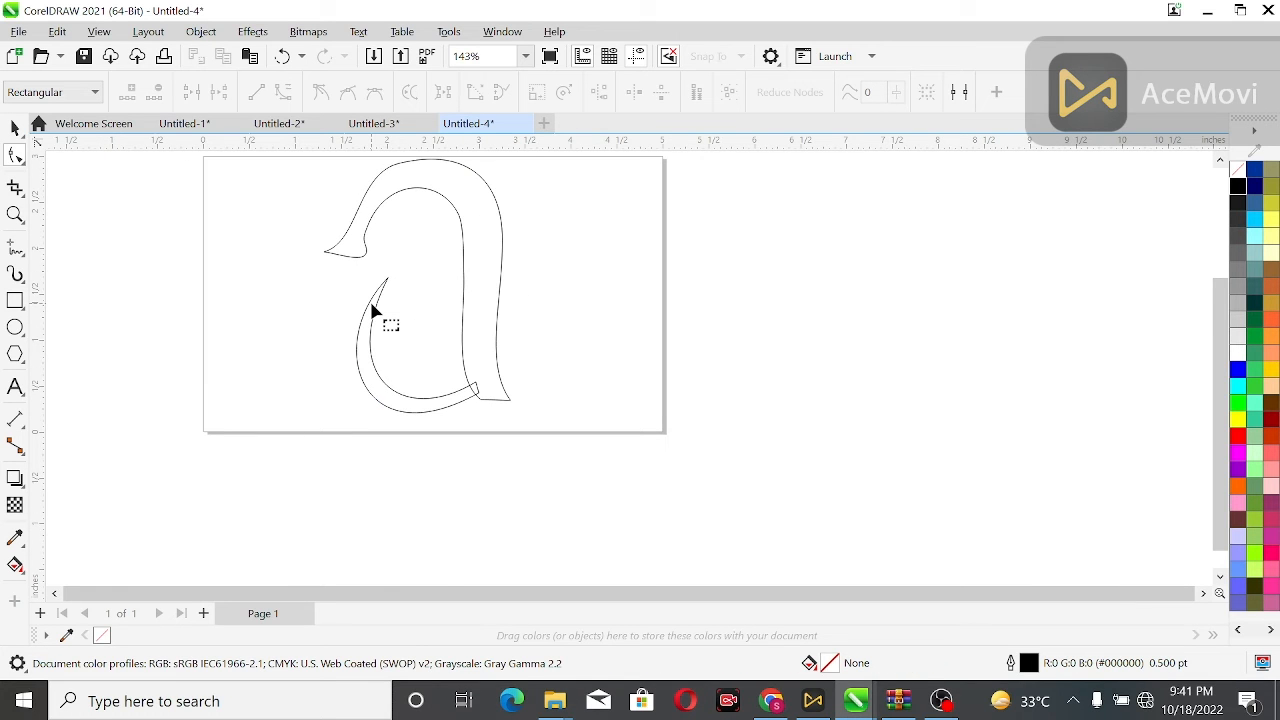
left_click(466, 240)
scroll(466, 225, "up", 4)
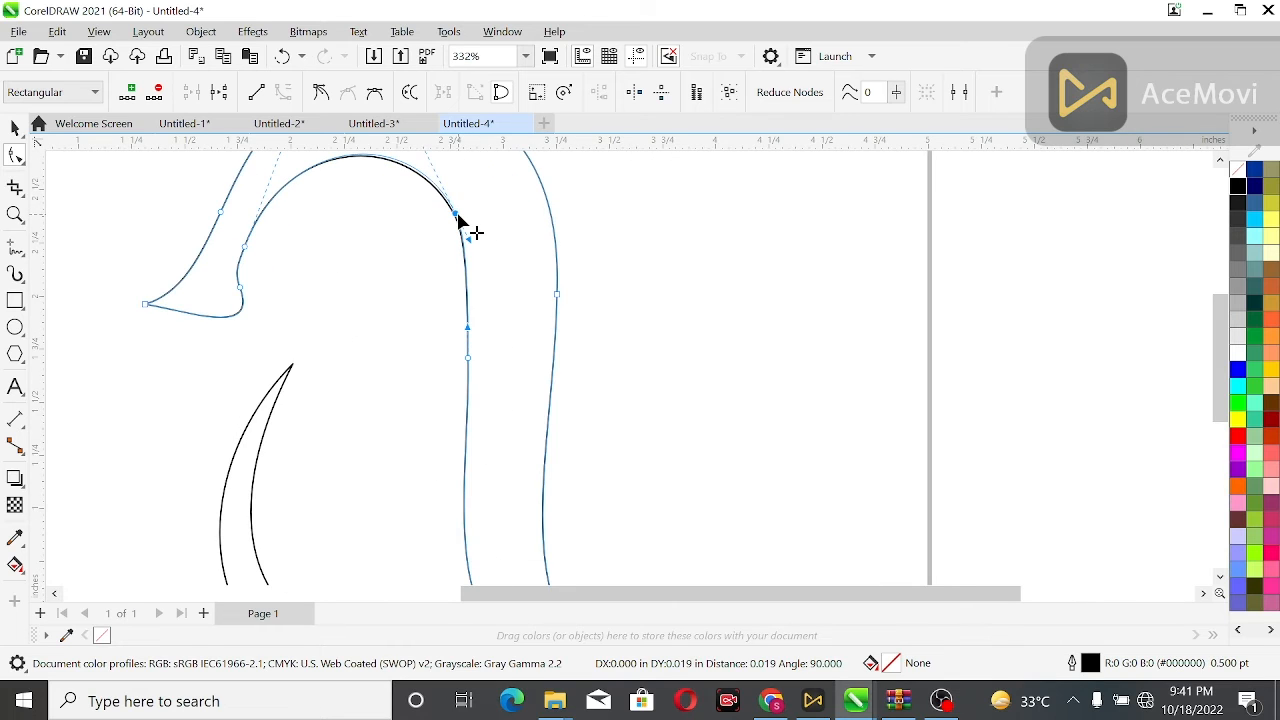
left_click(384, 252)
scroll(383, 253, "down", 3)
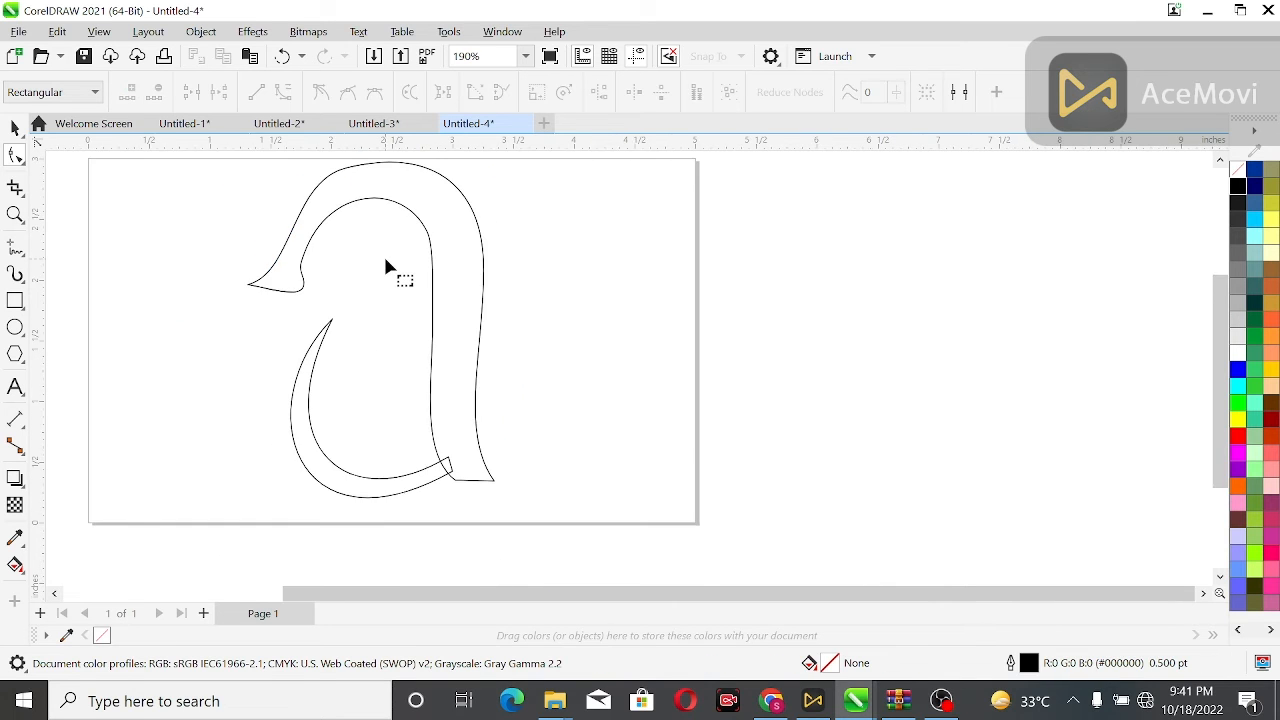
Draw a small square about 0.34 inch beside the hook and rotate it into a diamond.
left_click(15, 300)
left_click_drag(161, 268, 177, 323)
left_click(183, 286)
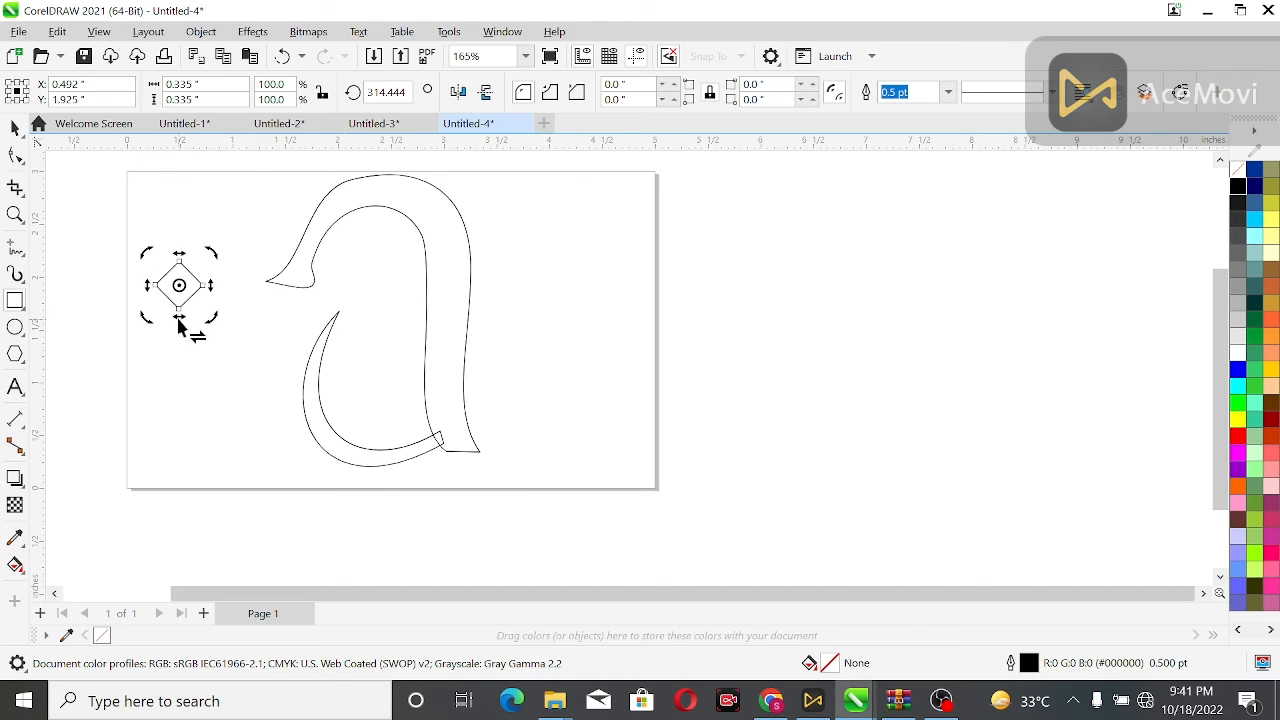
Round the diamond's corners to 0.04 inch, fill it black and remove its outline.
left_click(674, 84)
left_click(1241, 187)
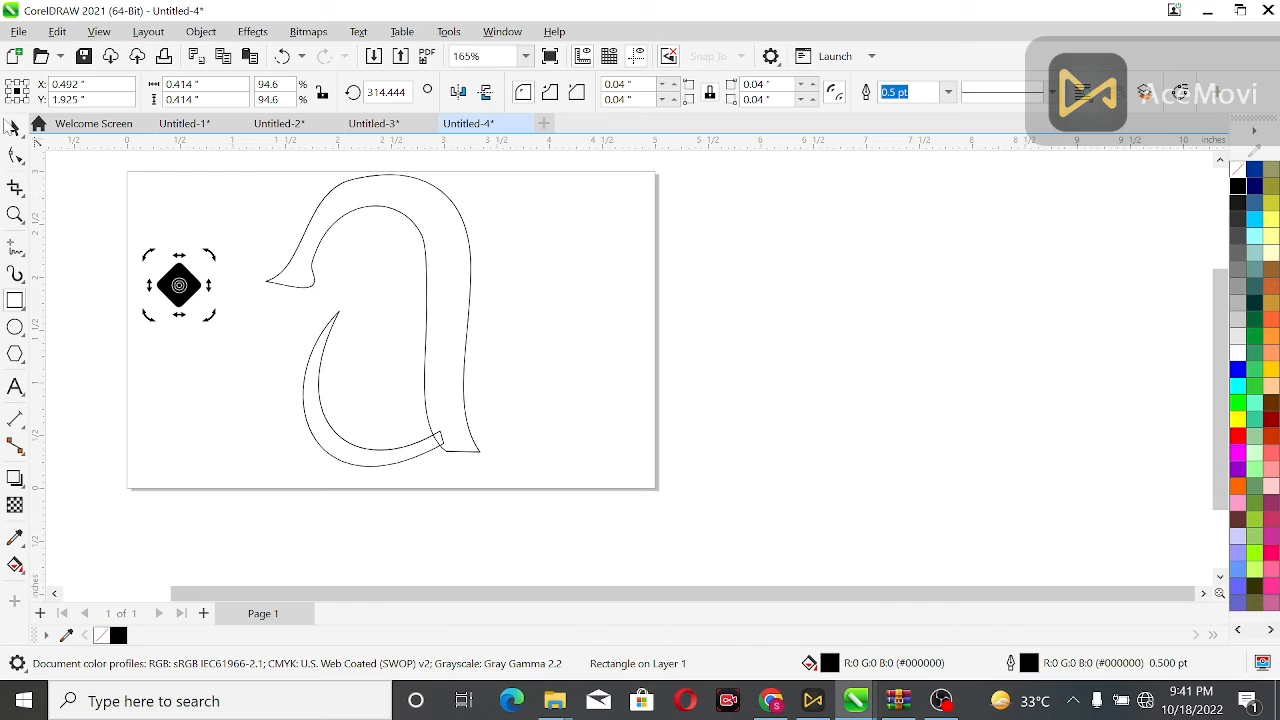
right_click(1238, 173)
Move the diamond into the head as the eye.
left_click(212, 210)
left_click(14, 128)
left_click_drag(175, 295, 367, 261)
Fill the hook shape and the crescent belly shape black.
key("Tab")
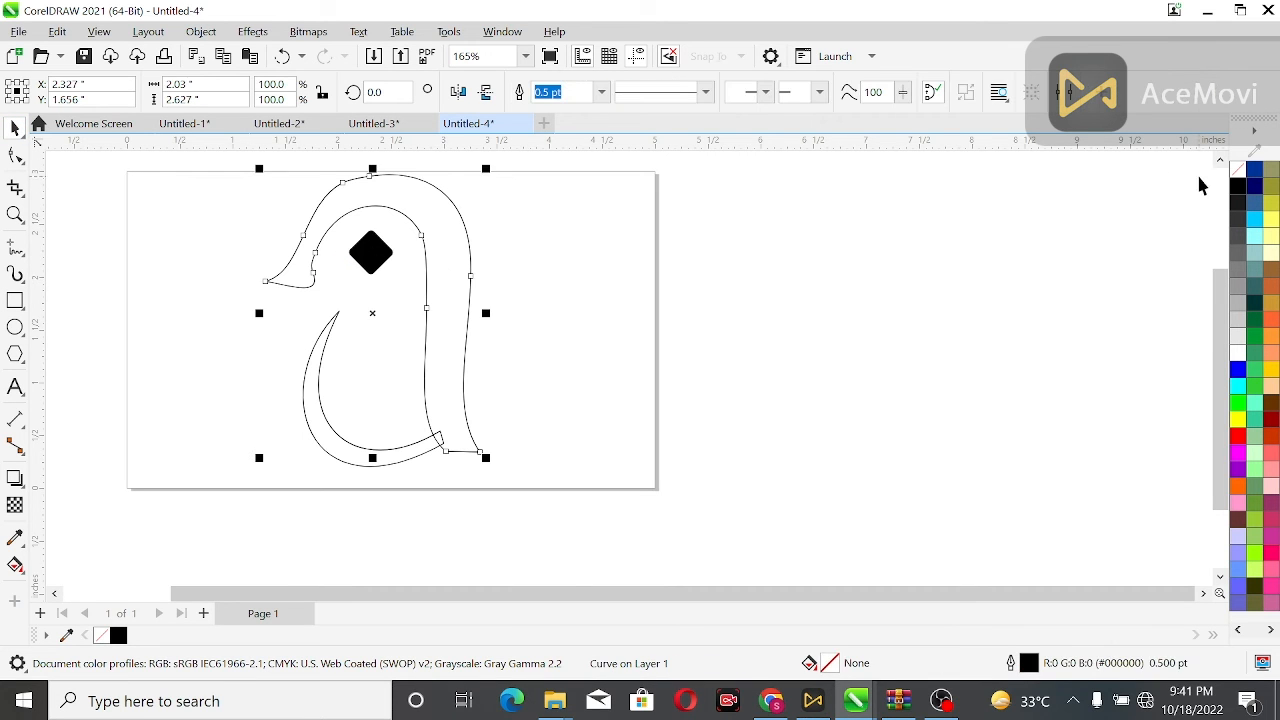
left_click(1238, 187)
left_click(414, 448)
left_click(1238, 187)
Select all shapes and remove their outlines.
scroll(650, 302, "down", 2)
left_click_drag(347, 202, 582, 428)
right_click(1238, 171)
left_click(633, 368)
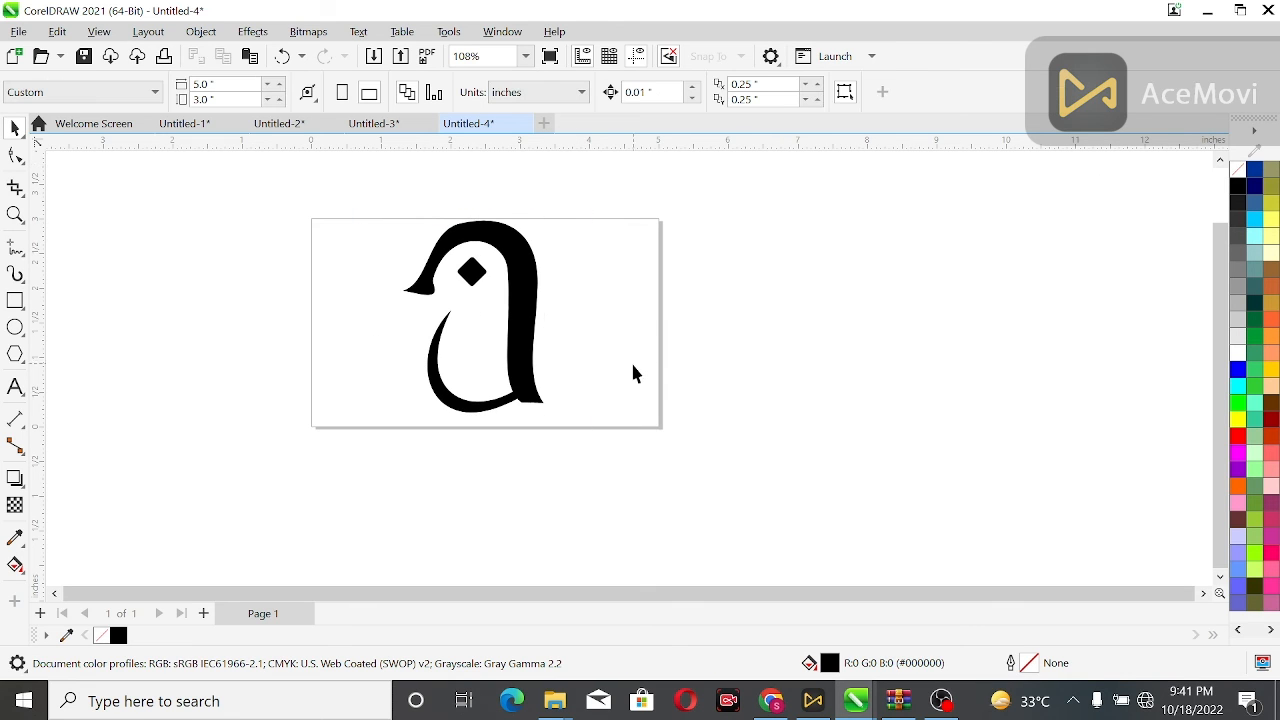
Draw a circle around the head over the eye and set it to no fill with a green hairline outline.
key("F4")
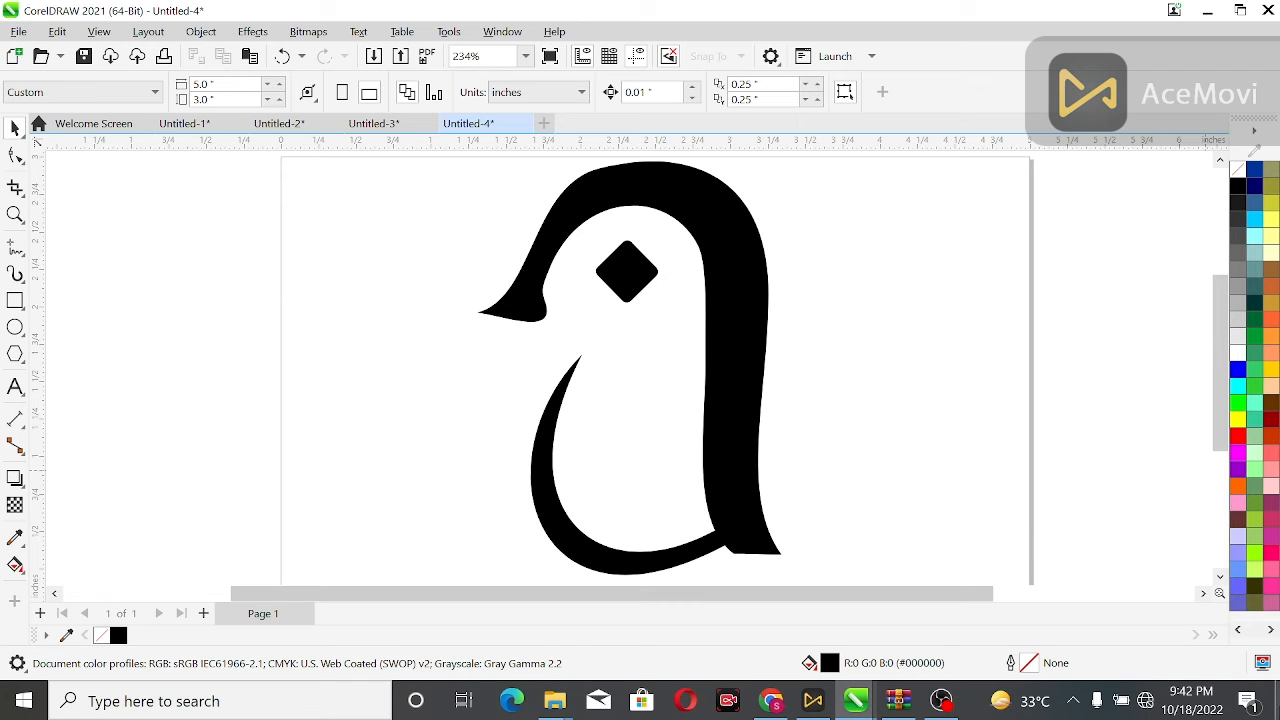
left_click(1220, 160)
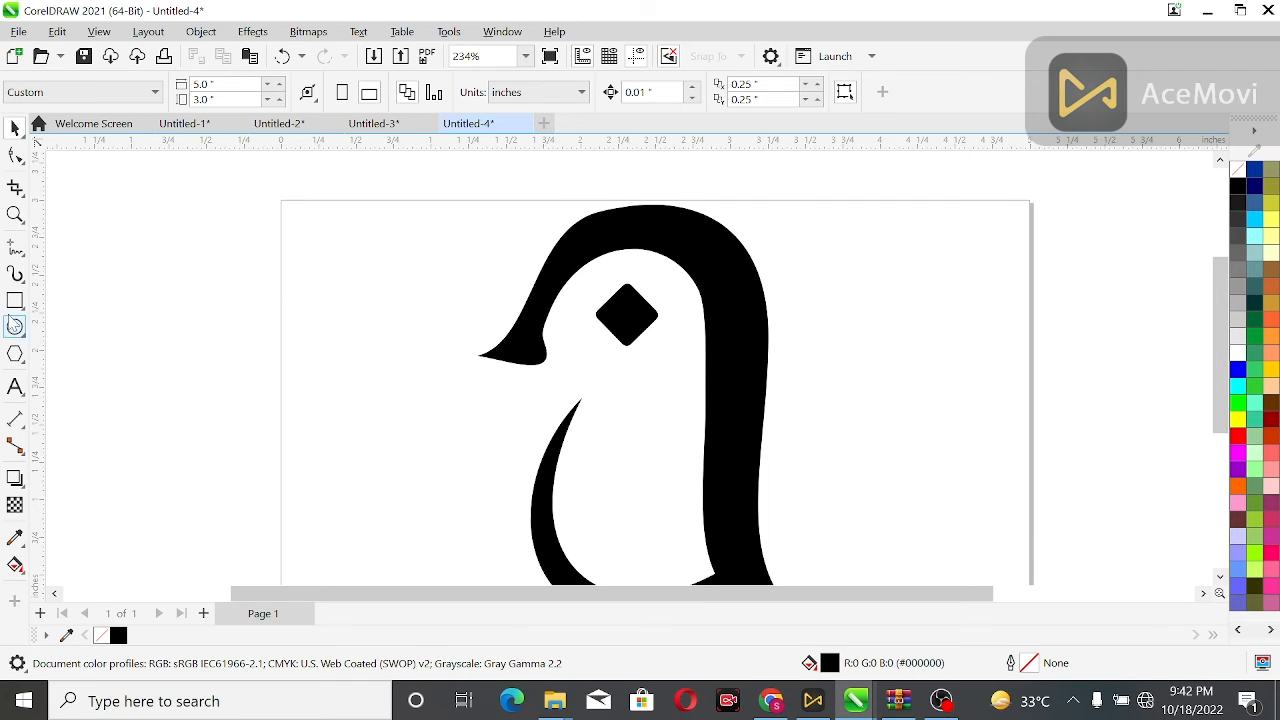
left_click_drag(570, 176, 777, 391)
key("space")
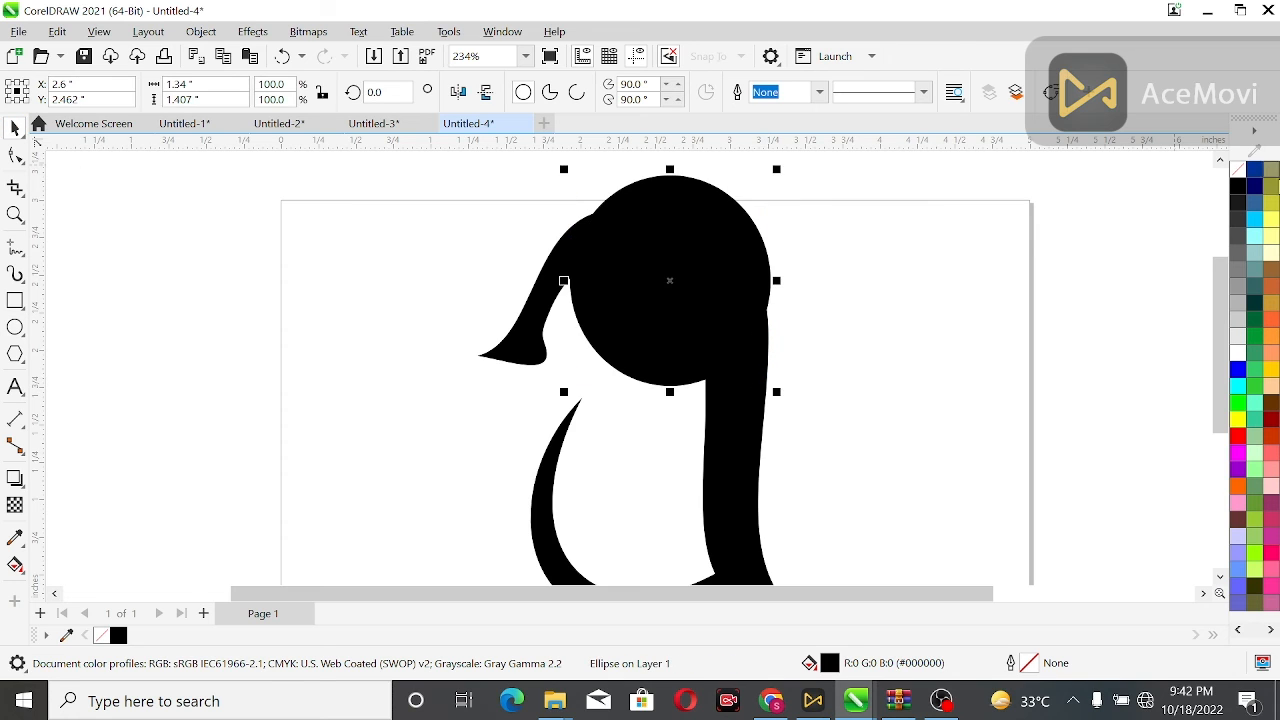
right_click(1237, 184)
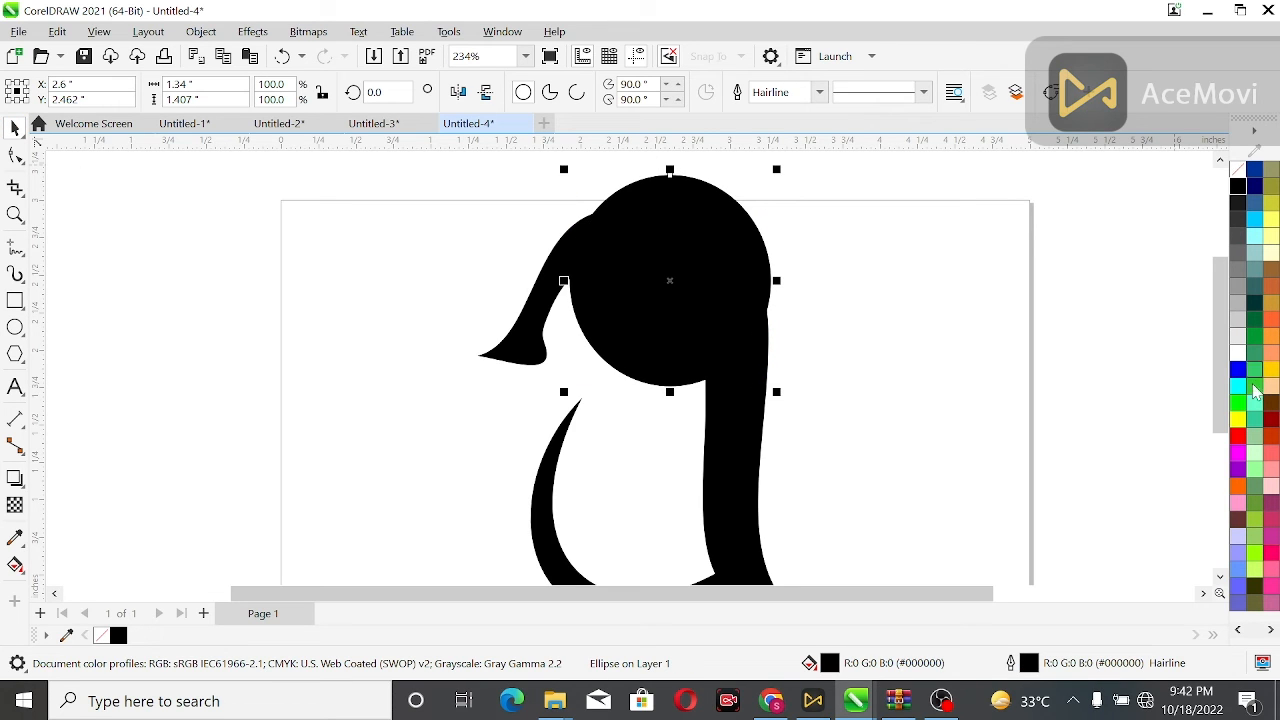
left_click(1238, 169)
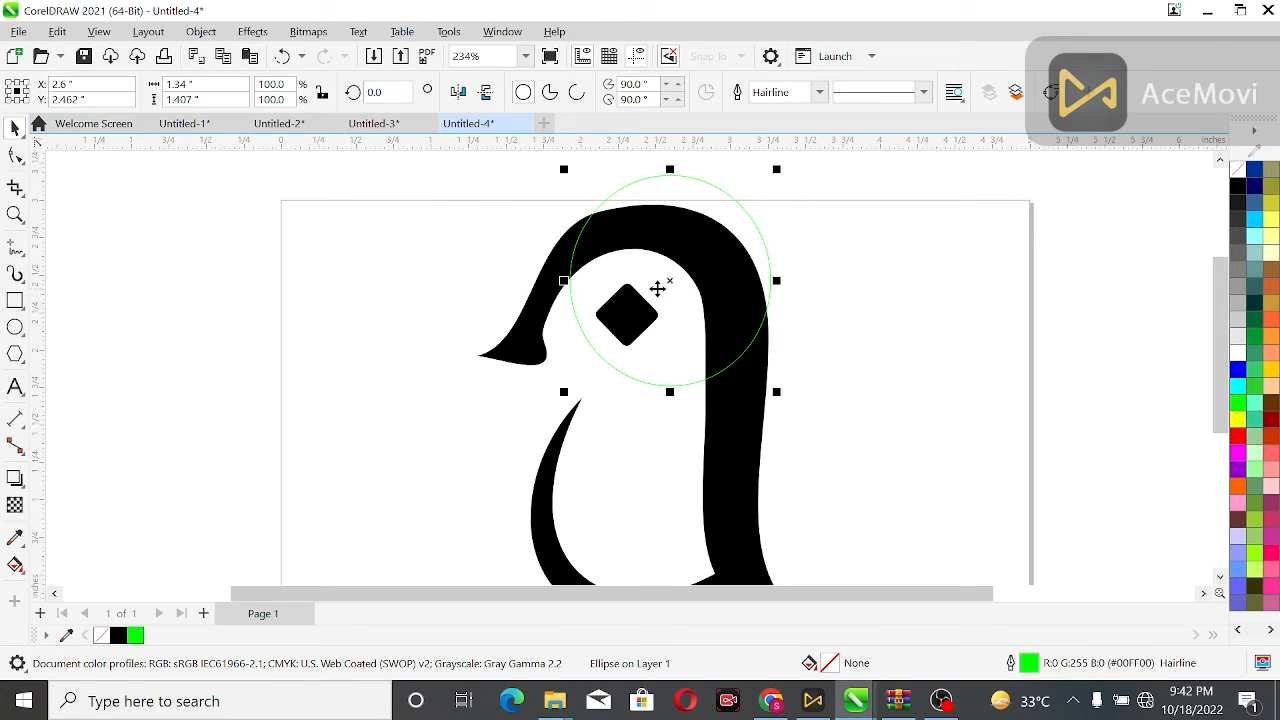
Move the circle slightly down and left to sit over the head.
left_click_drag(678, 290, 663, 308)
left_click(467, 235)
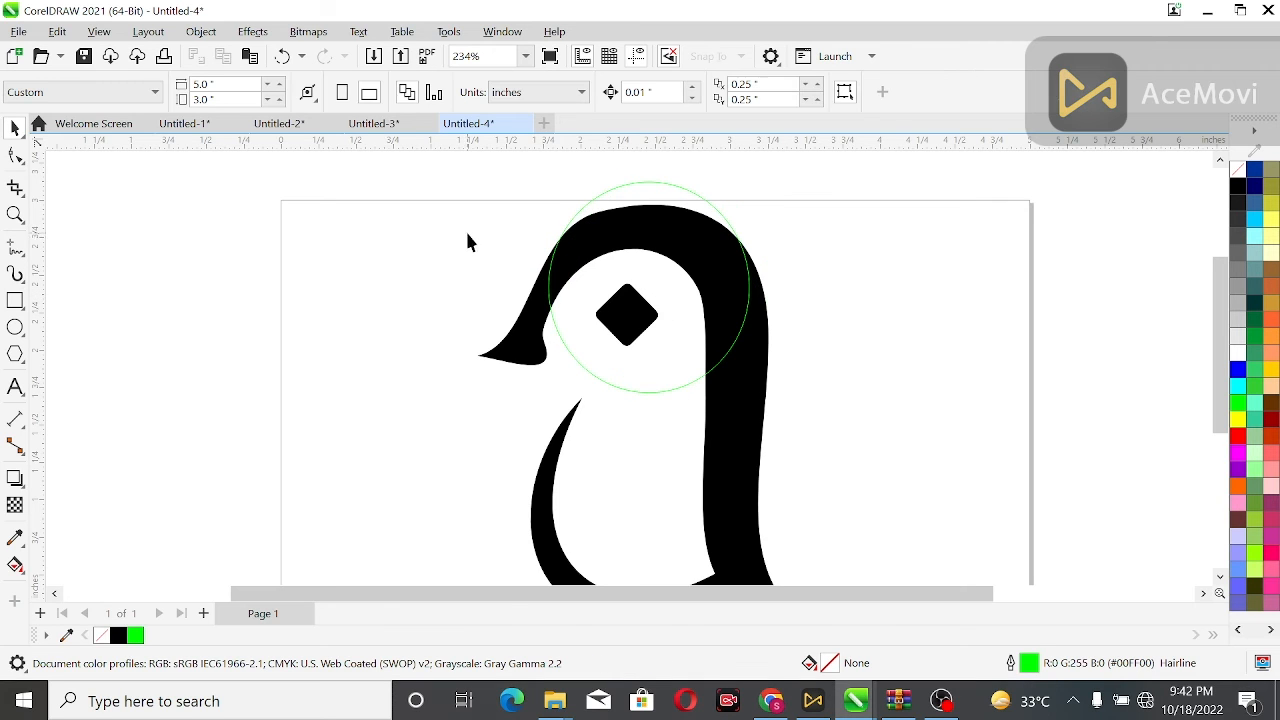
right_click(451, 403)
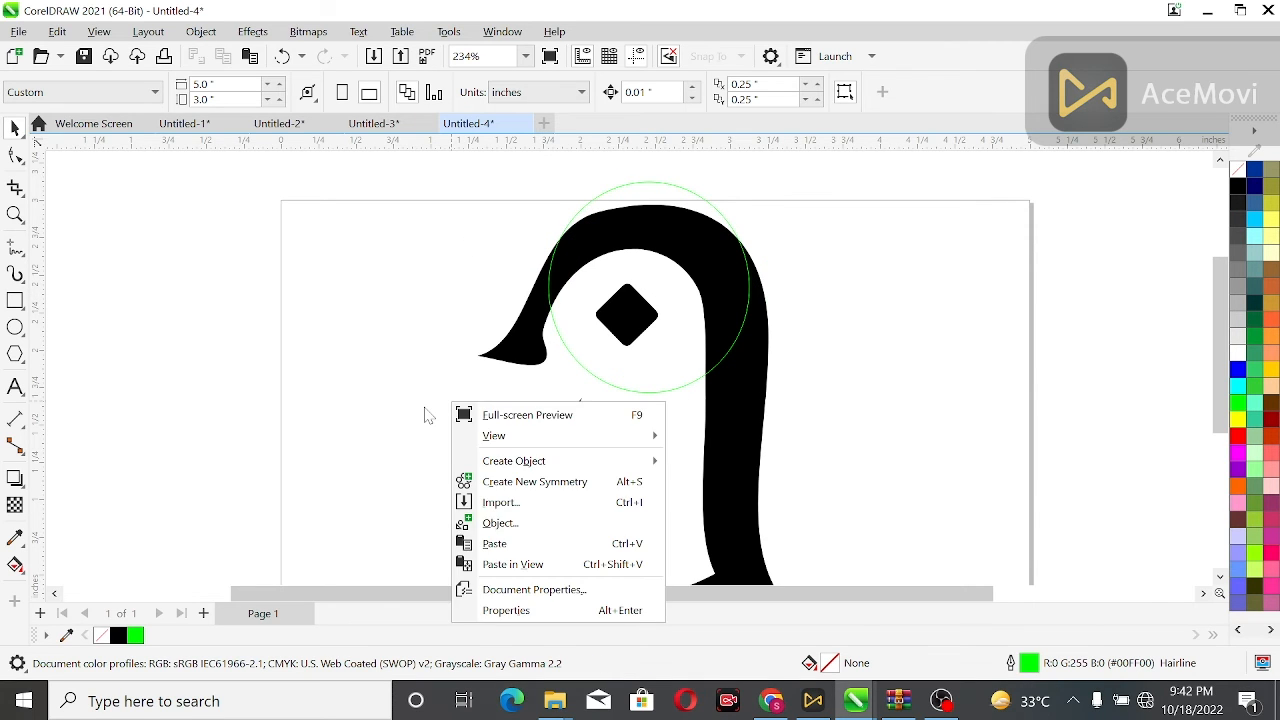
left_click(722, 438)
left_click(643, 380)
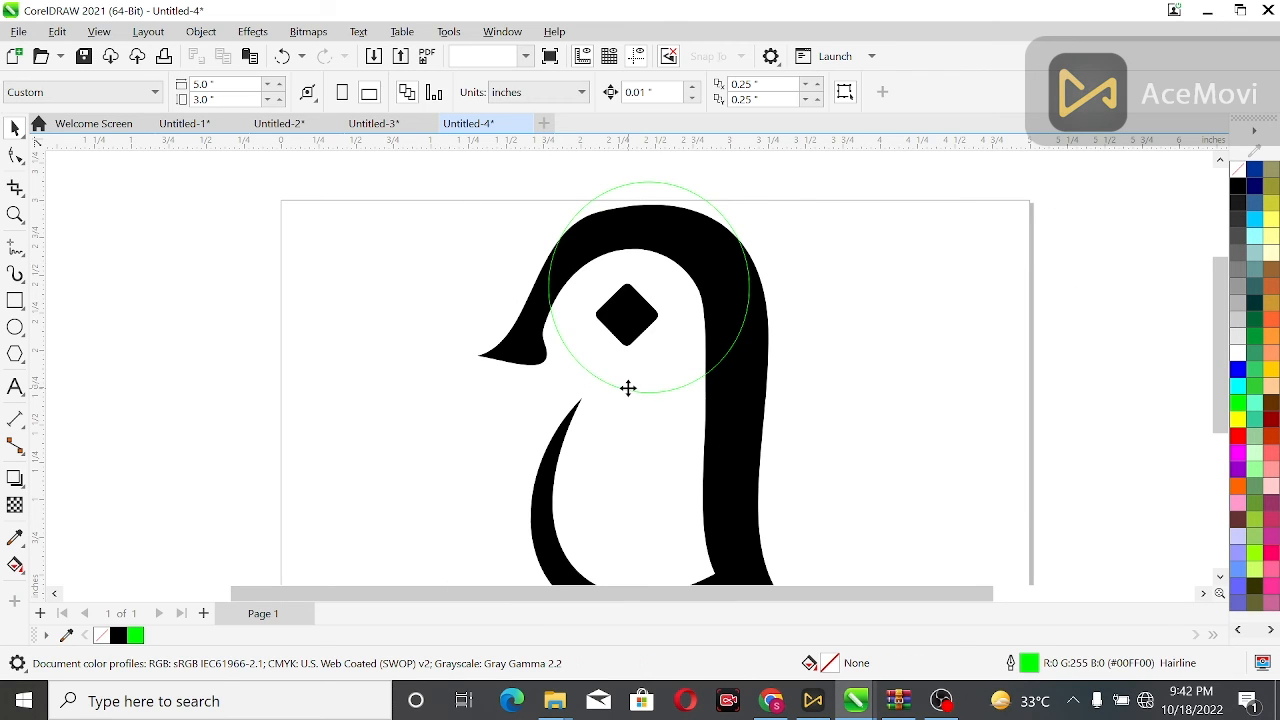
Enlarge the green guide circle slightly and nudge it down so it encloses the top of the head.
left_click(628, 388)
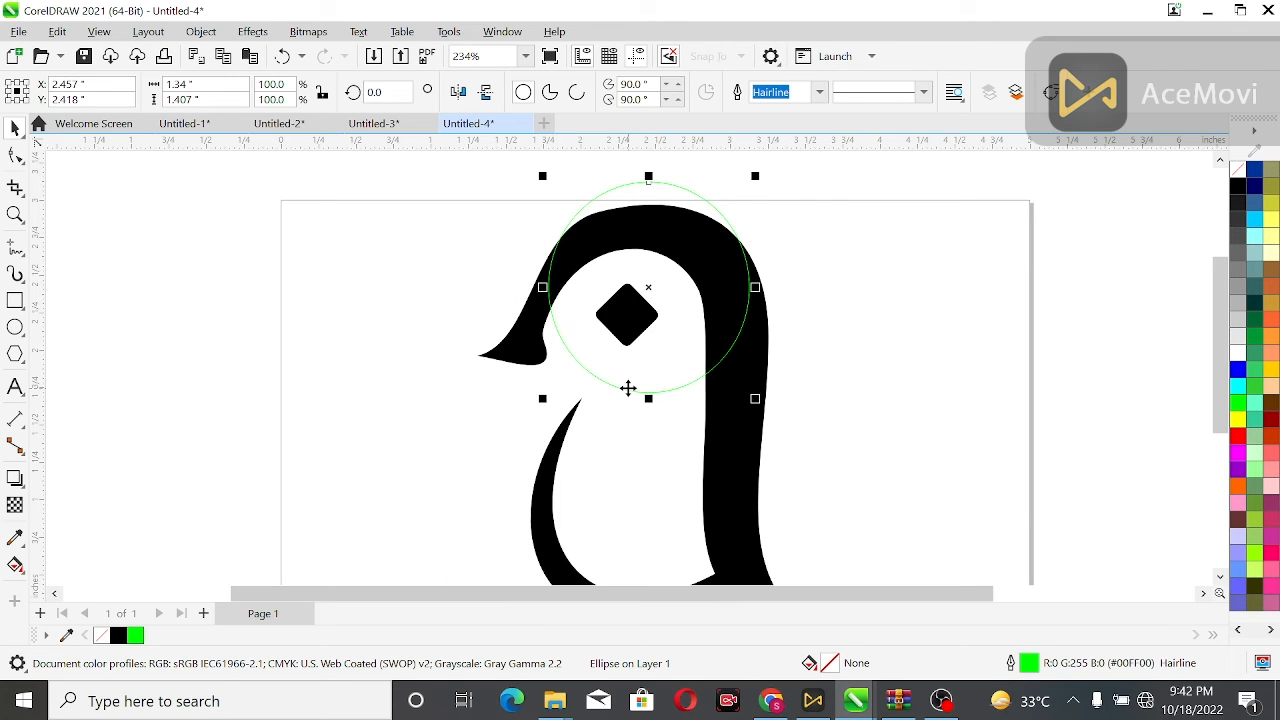
left_click_drag(543, 176, 526, 166)
left_click(526, 168)
left_click(673, 401)
left_click_drag(646, 287, 644, 302)
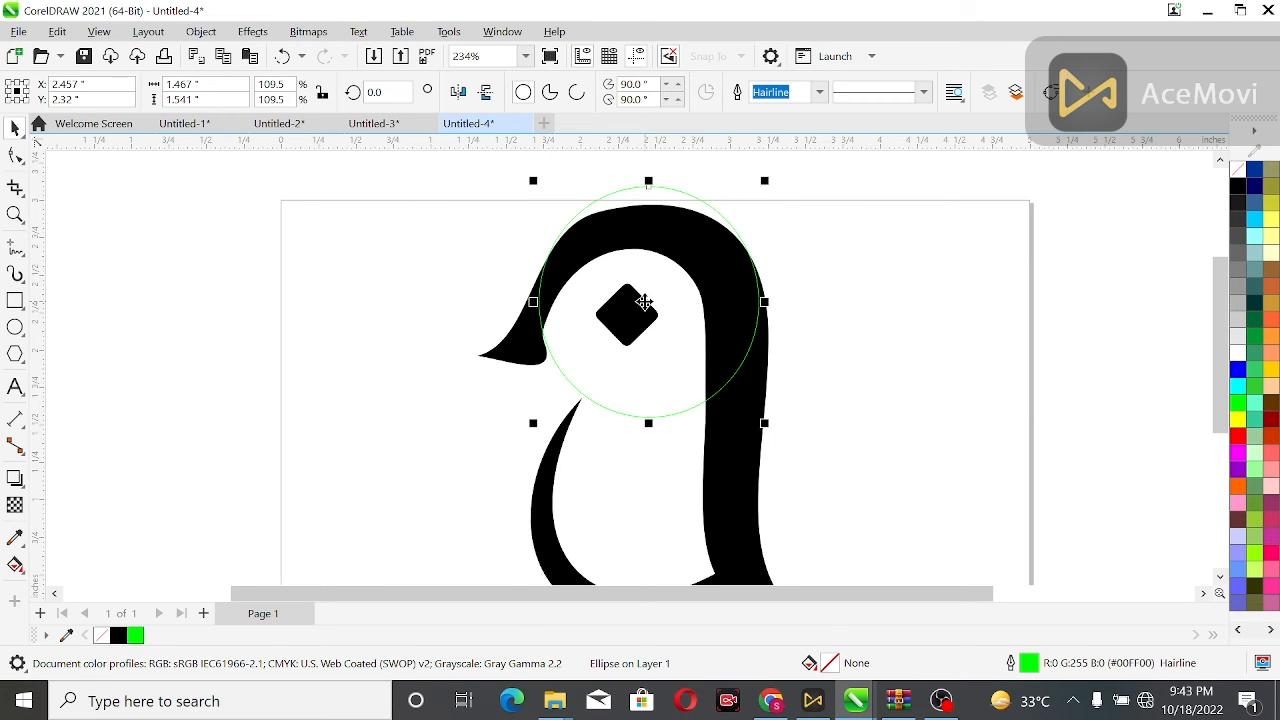
left_click(350, 205)
left_click(651, 413)
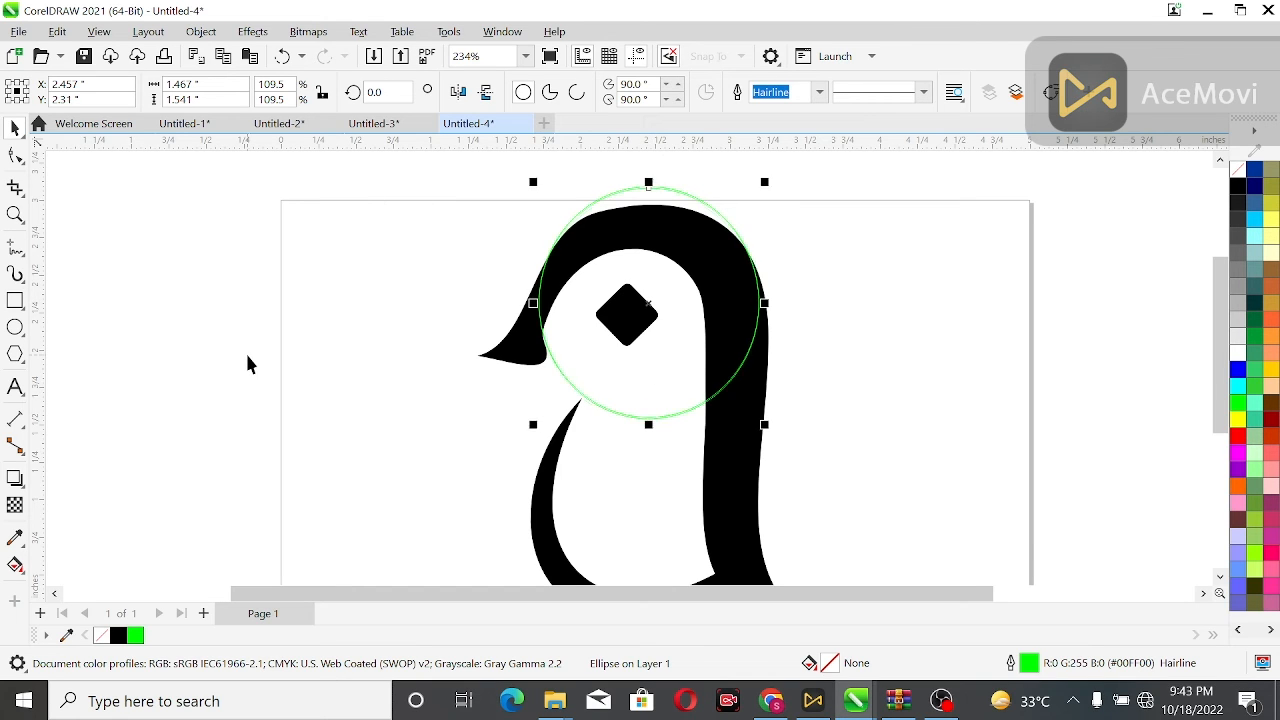
key("Down")
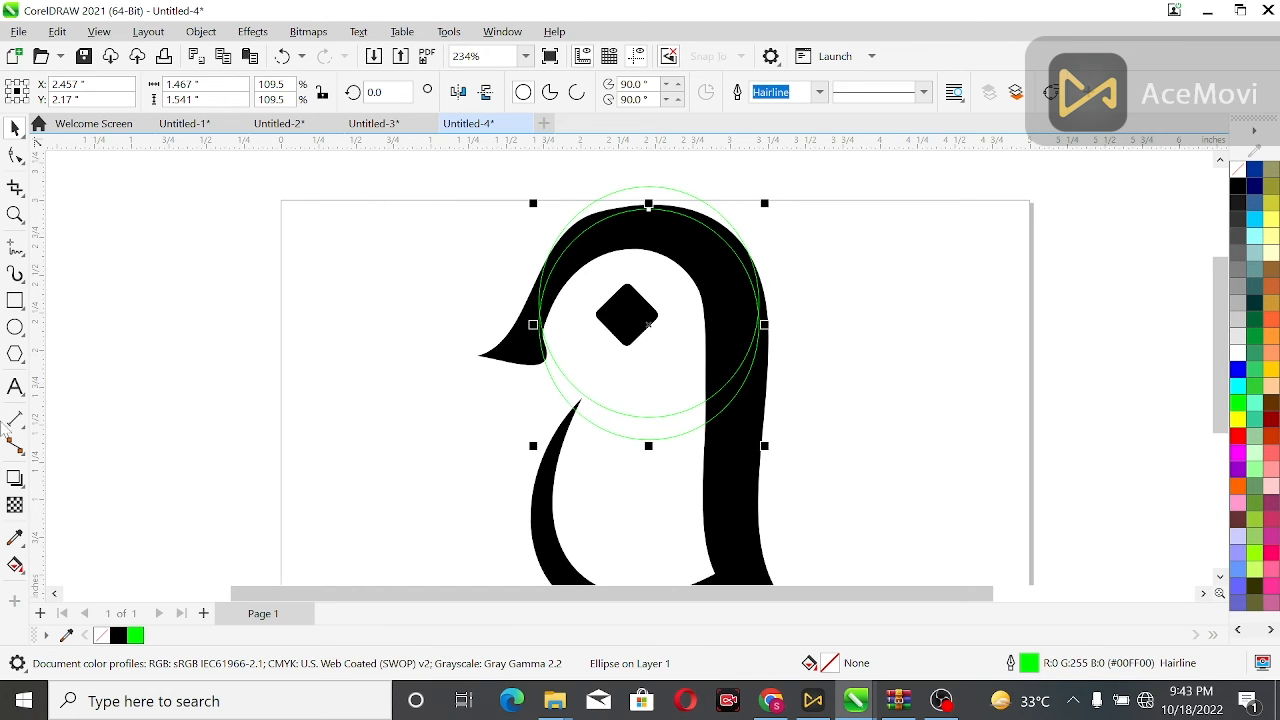
Use Smart Fill with black to fill the gap between the guide circle and the top of the head.
left_click(14, 565)
left_click(22, 572)
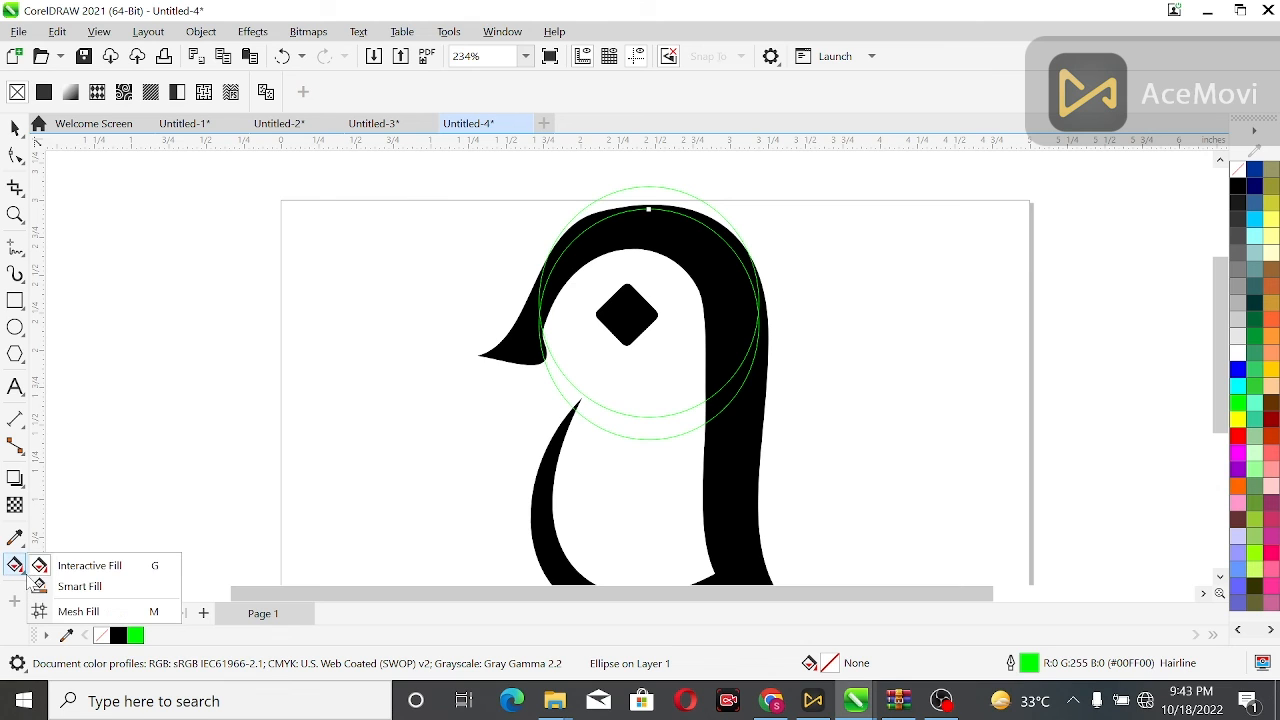
left_click(45, 586)
left_click(216, 92)
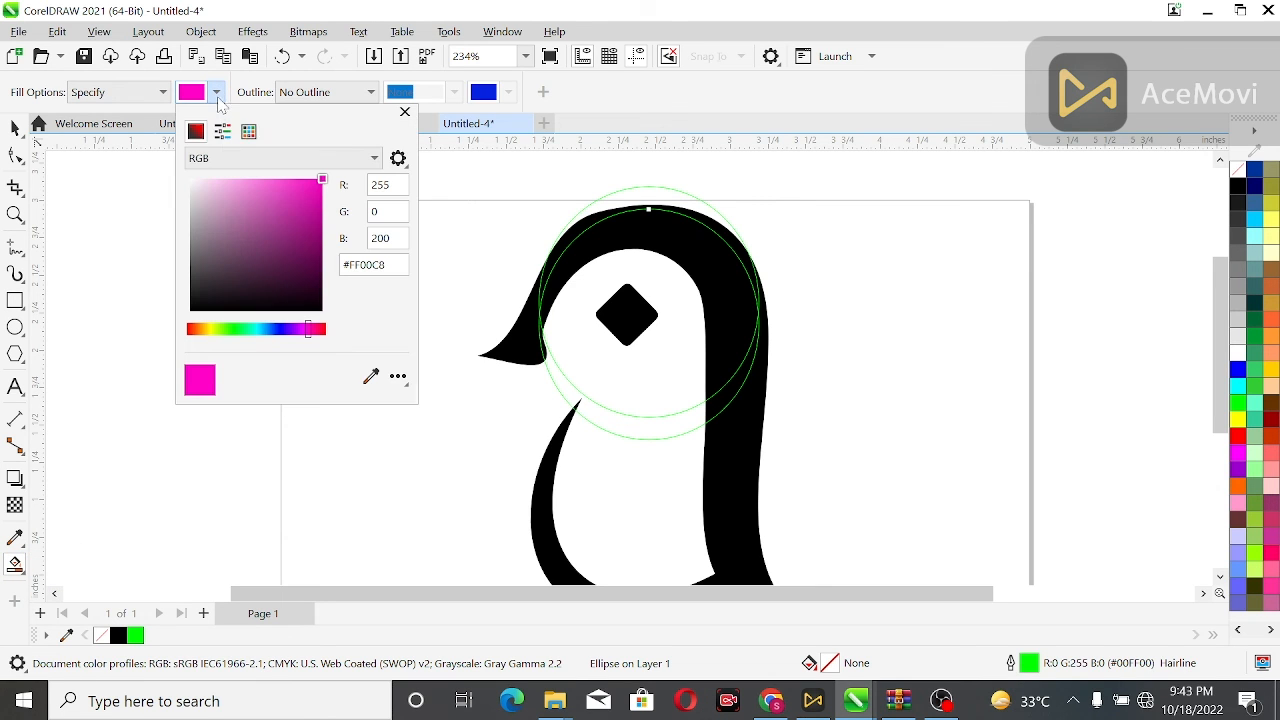
left_click(118, 635)
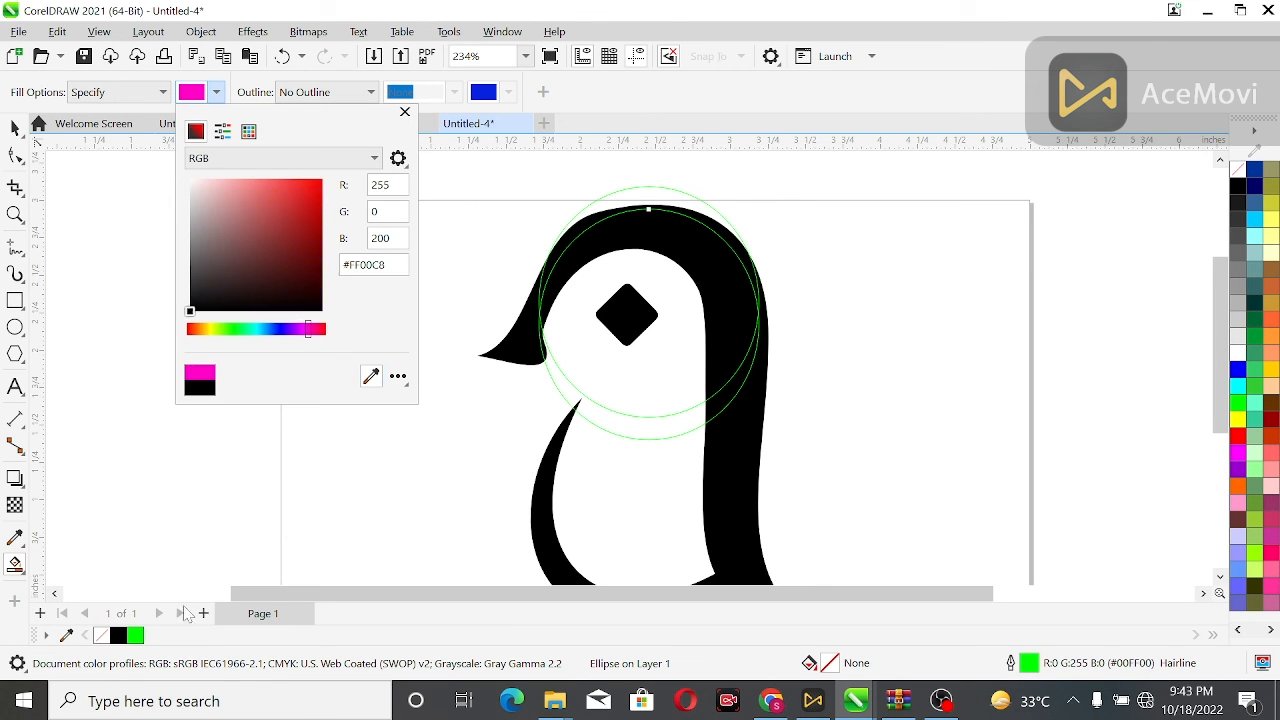
left_click(617, 205)
left_click(632, 197)
left_click(11, 123)
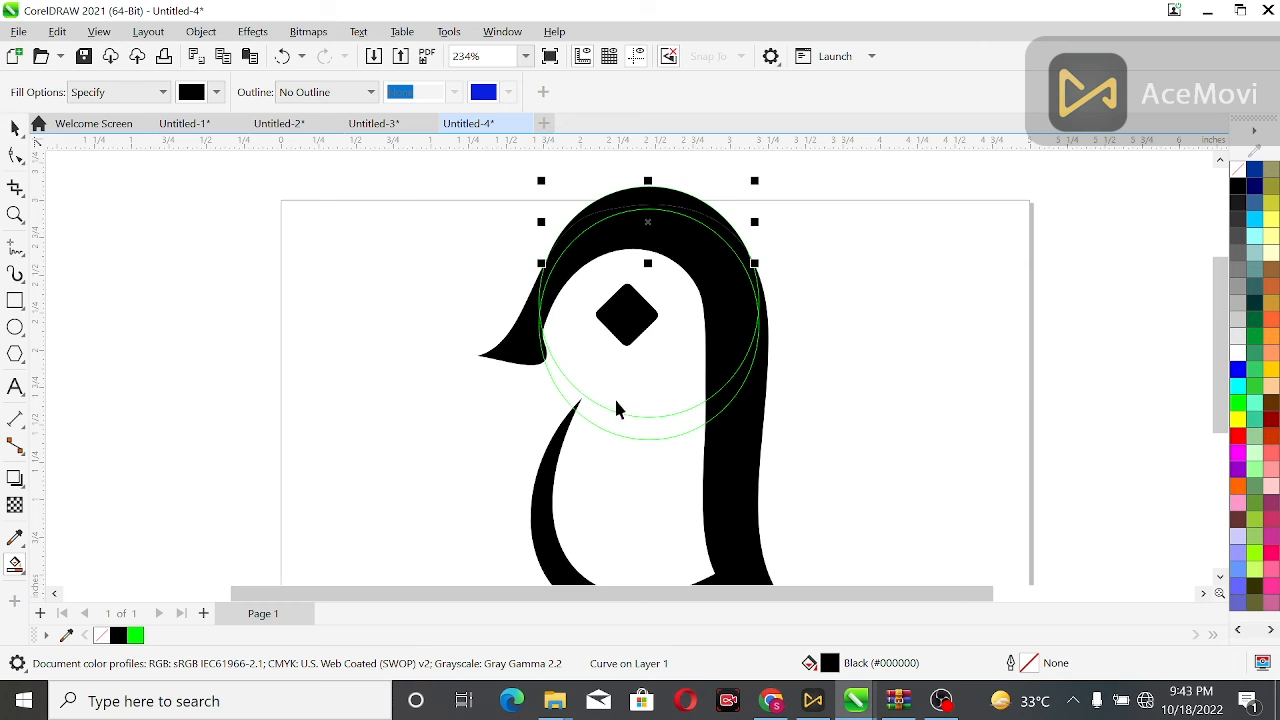
Delete the green guide circles.
left_click(618, 411)
key("Delete")
left_click(645, 435)
key("Delete")
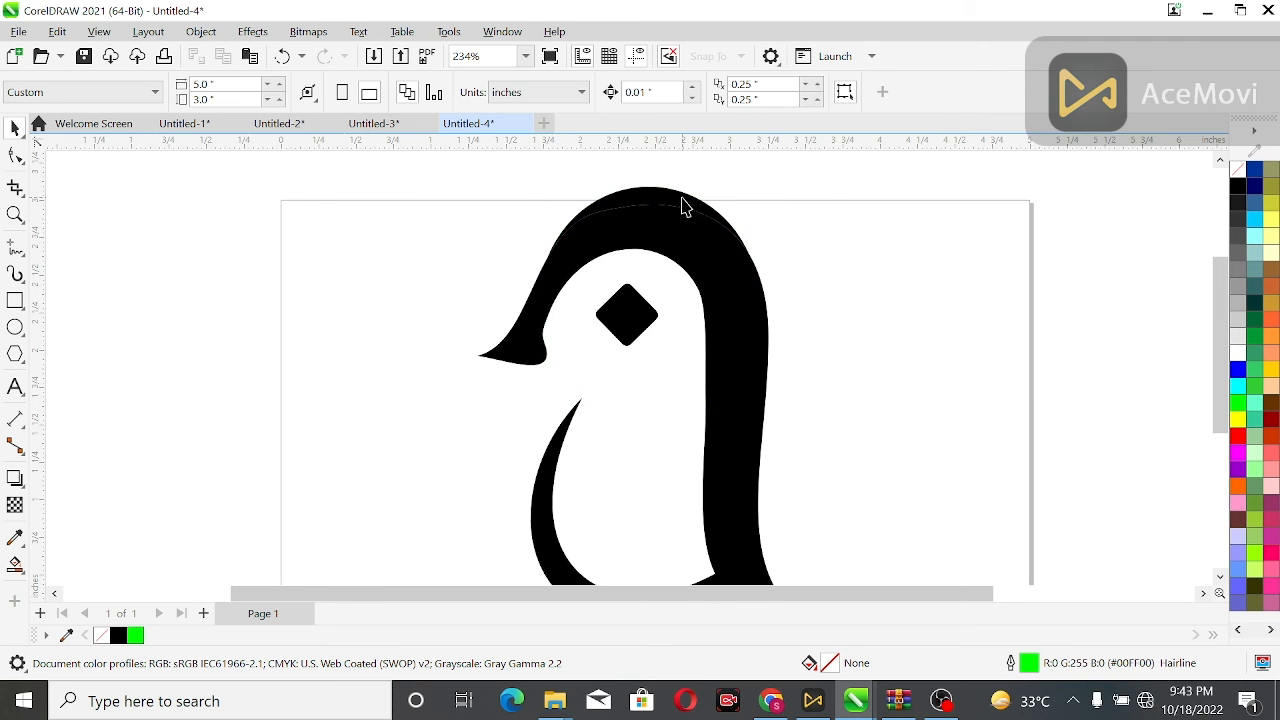
Select the new crown fill together with the head shape and weld them into one shape.
left_click(683, 199)
left_click(671, 230, "shift")
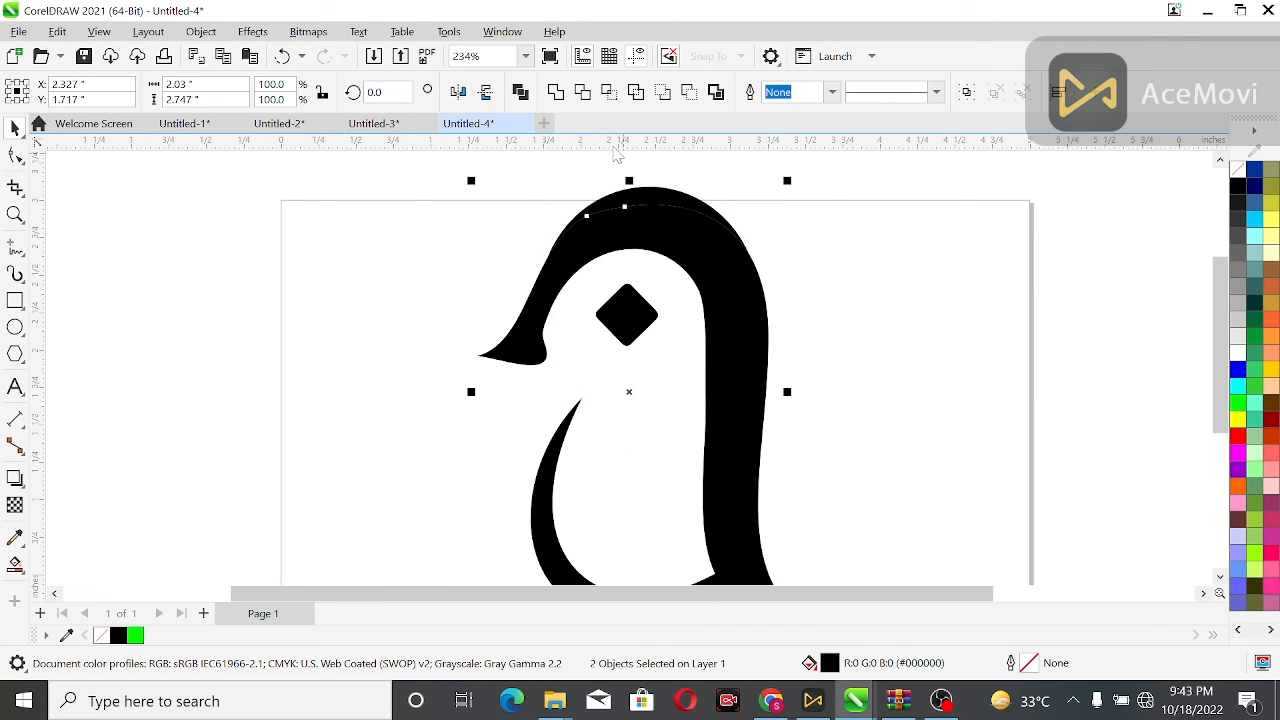
left_click(564, 92)
left_click(516, 204)
left_click(745, 330)
Zoom into the welded head and delete the stray extra nodes along its top outline with the Shape tool.
left_click(15, 155)
scroll(694, 229, "up", 3)
scroll(688, 229, "up", 1)
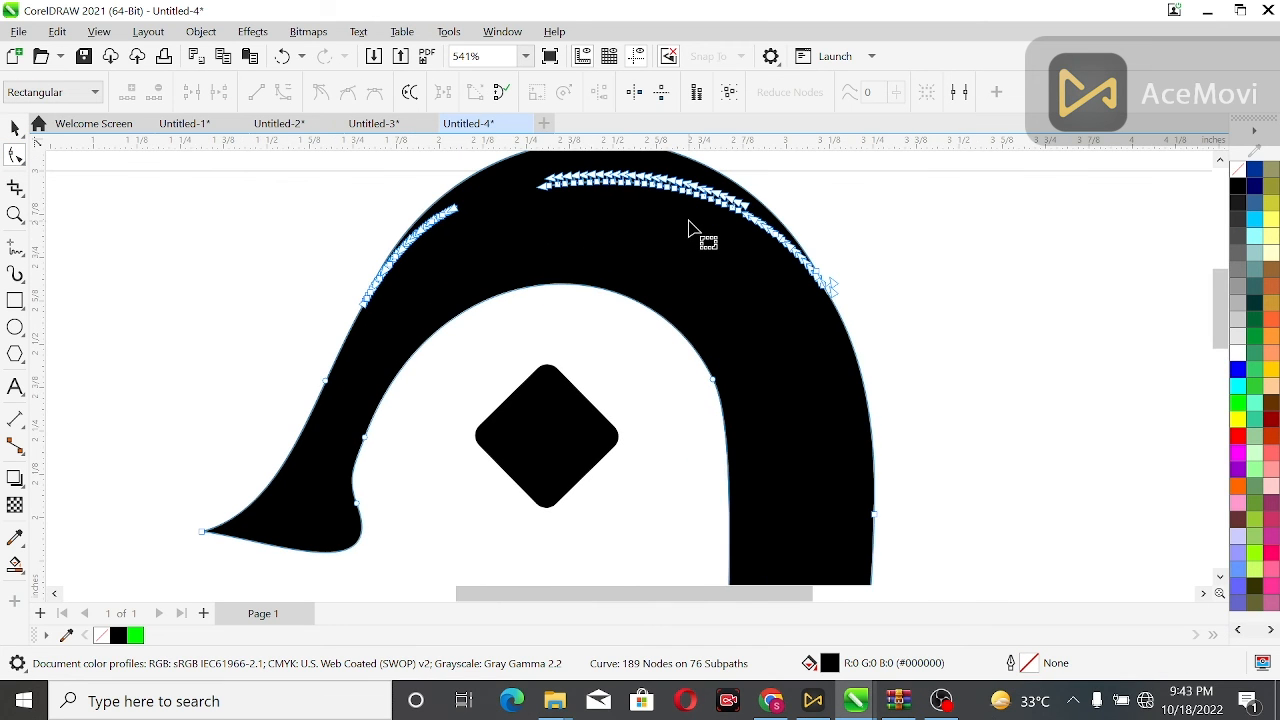
scroll(580, 300, "up", 2)
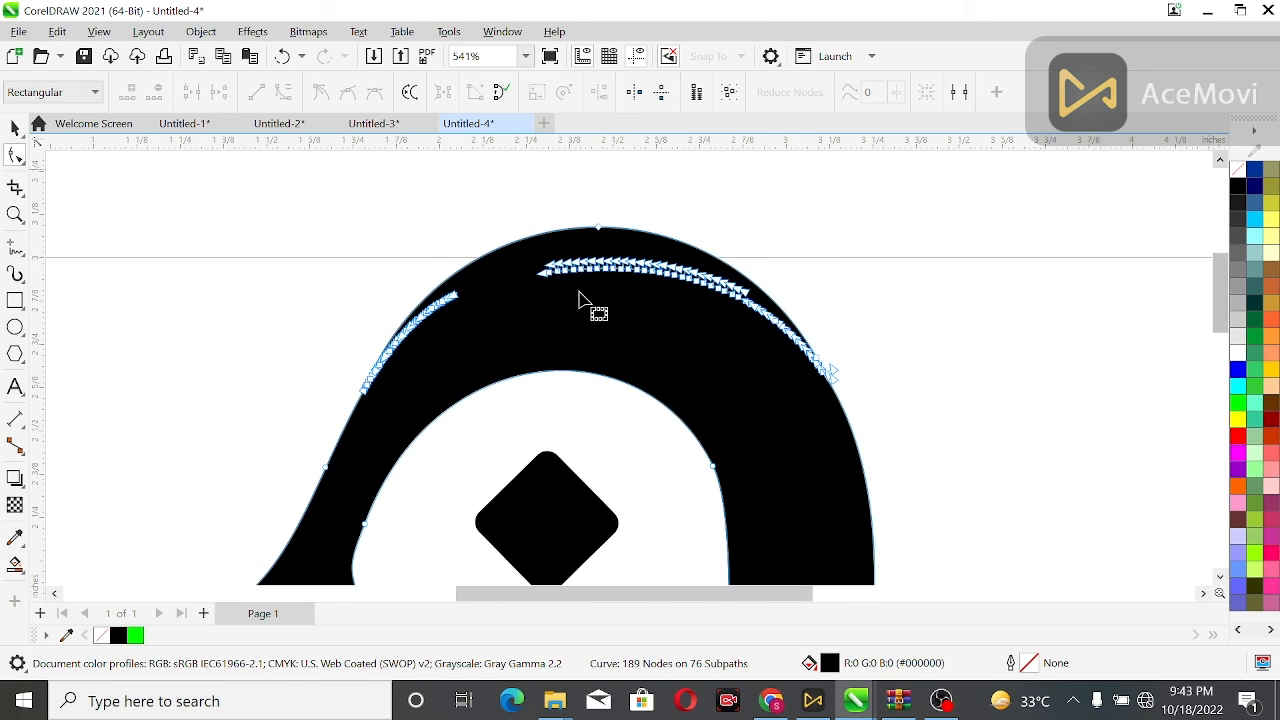
left_click_drag(534, 256, 827, 388)
key("Delete")
left_click(162, 94)
left_click_drag(503, 279, 362, 410)
left_click(157, 93)
left_click_drag(812, 350, 886, 423)
key("ctrl+z")
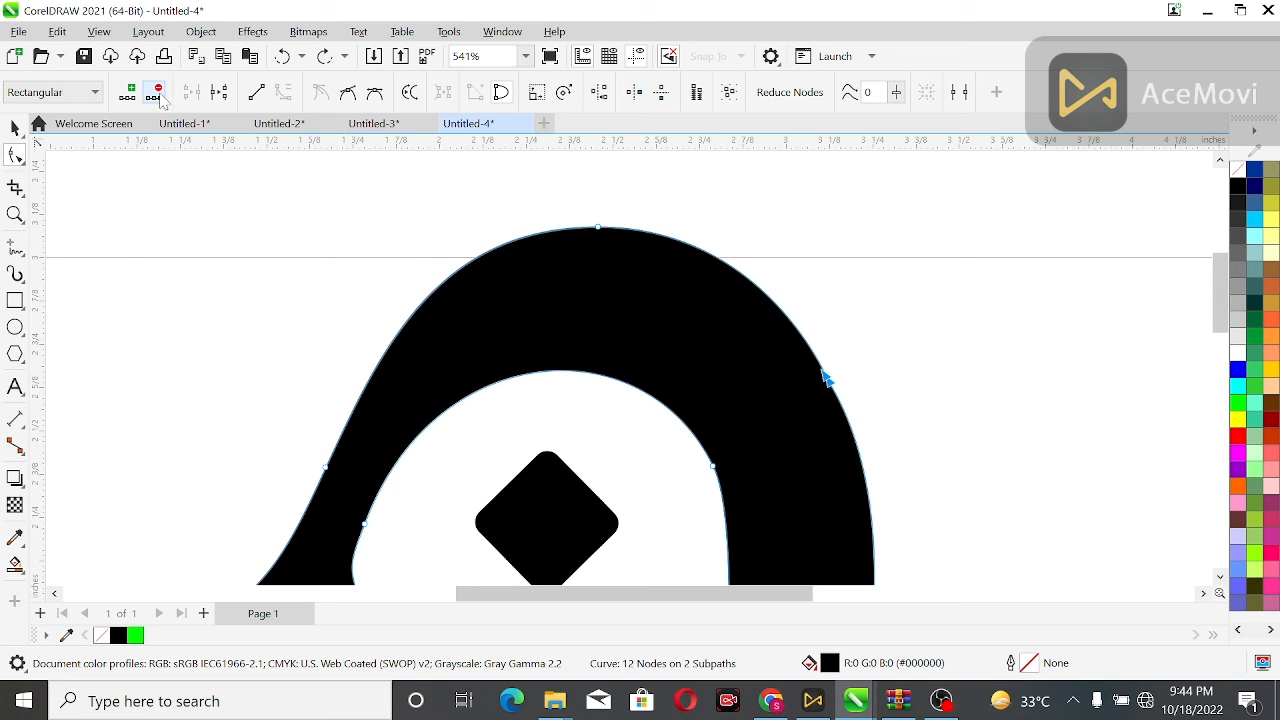
left_click(869, 352)
left_click_drag(870, 344, 803, 404)
left_click(158, 92)
left_click(523, 297)
scroll(523, 305, "down", 2)
left_click(560, 317)
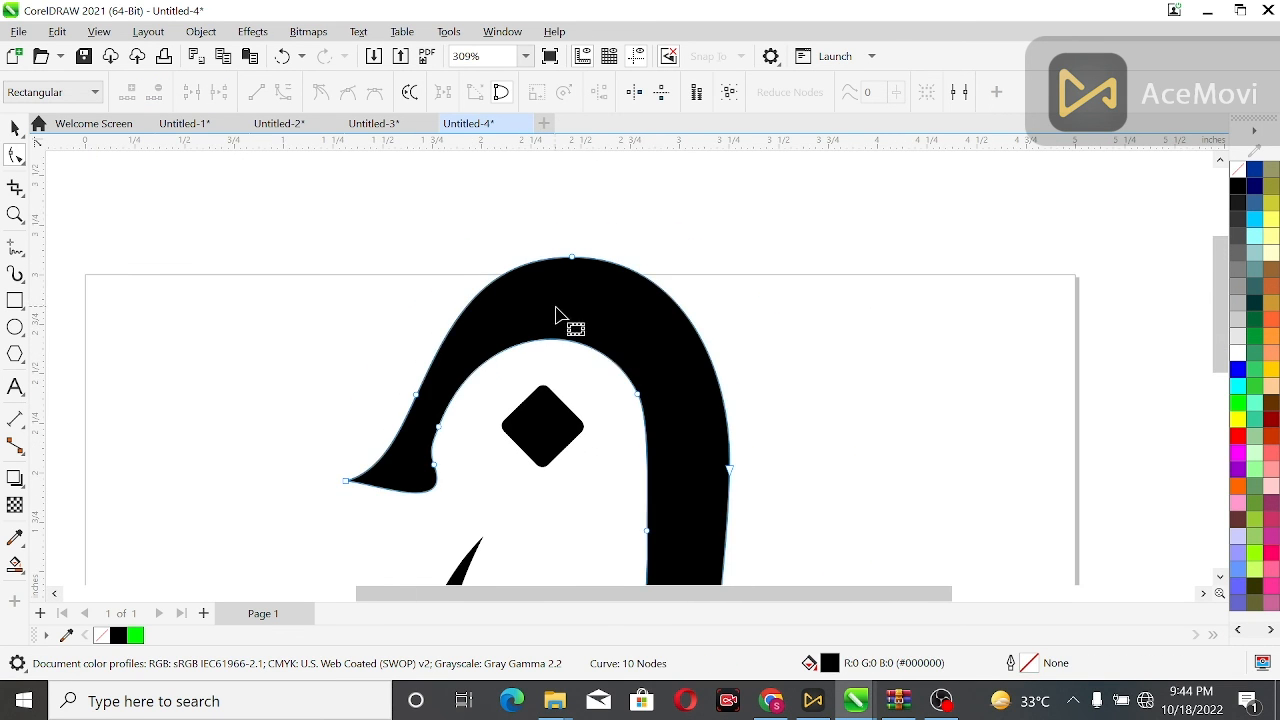
Select all three penguin shapes and group them.
scroll(560, 317, "down", 2)
left_click_drag(1226, 275, 1226, 309)
left_click(1100, 336)
left_click(571, 547)
left_click_drag(795, 580, 784, 578)
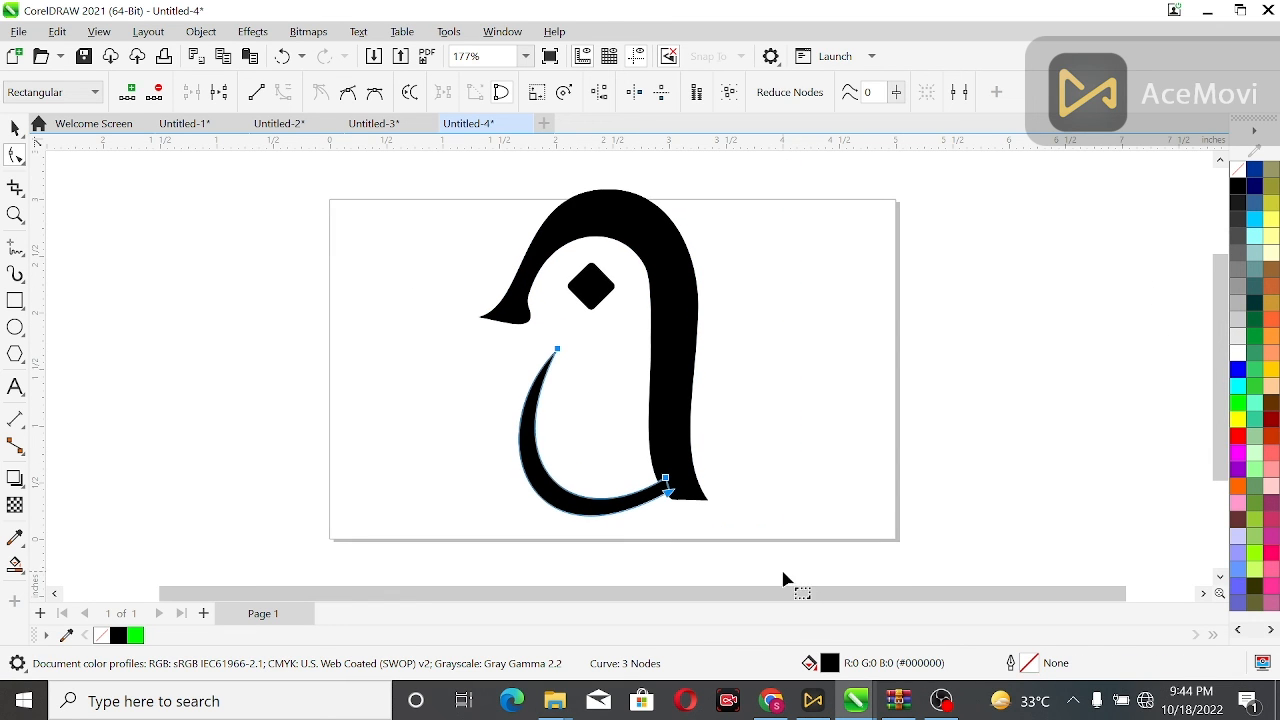
key("space")
scroll(359, 311, "down", 1)
left_click_drag(423, 177, 672, 492)
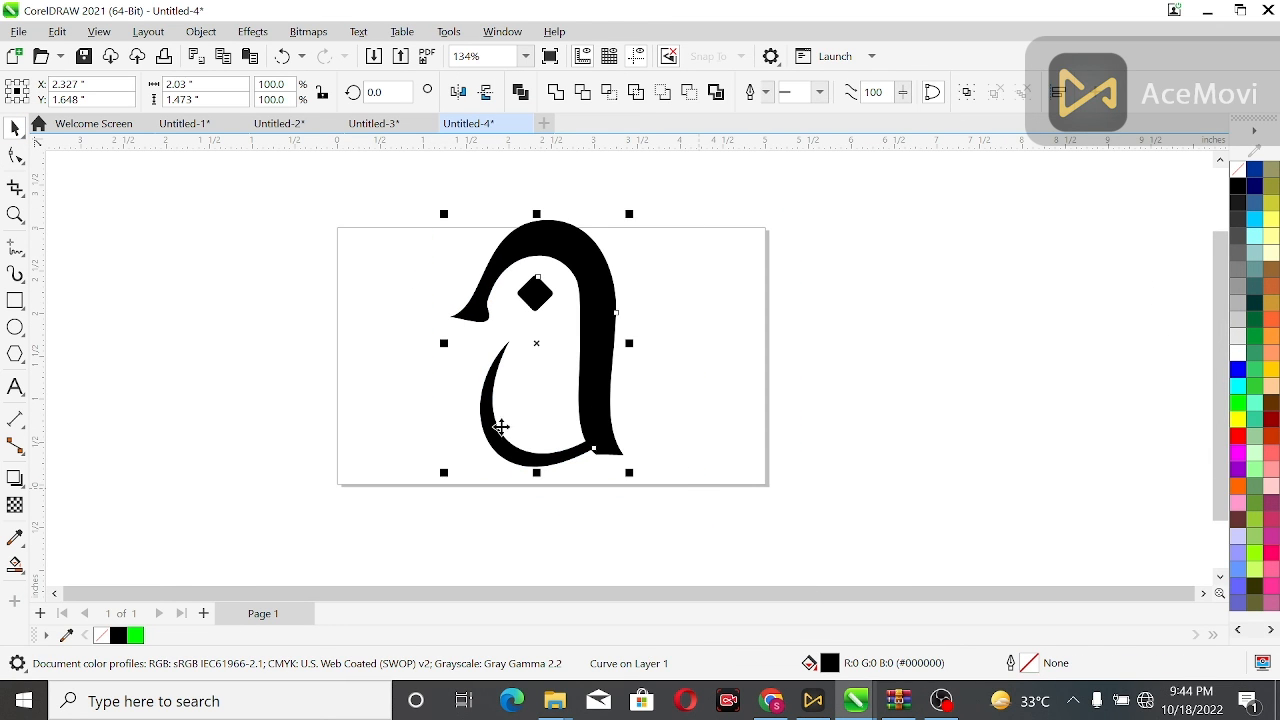
left_click(966, 93)
Center the grouped penguin on the page and deselect it.
key("F4")
left_click(1056, 180)
left_click(735, 397)
key("p")
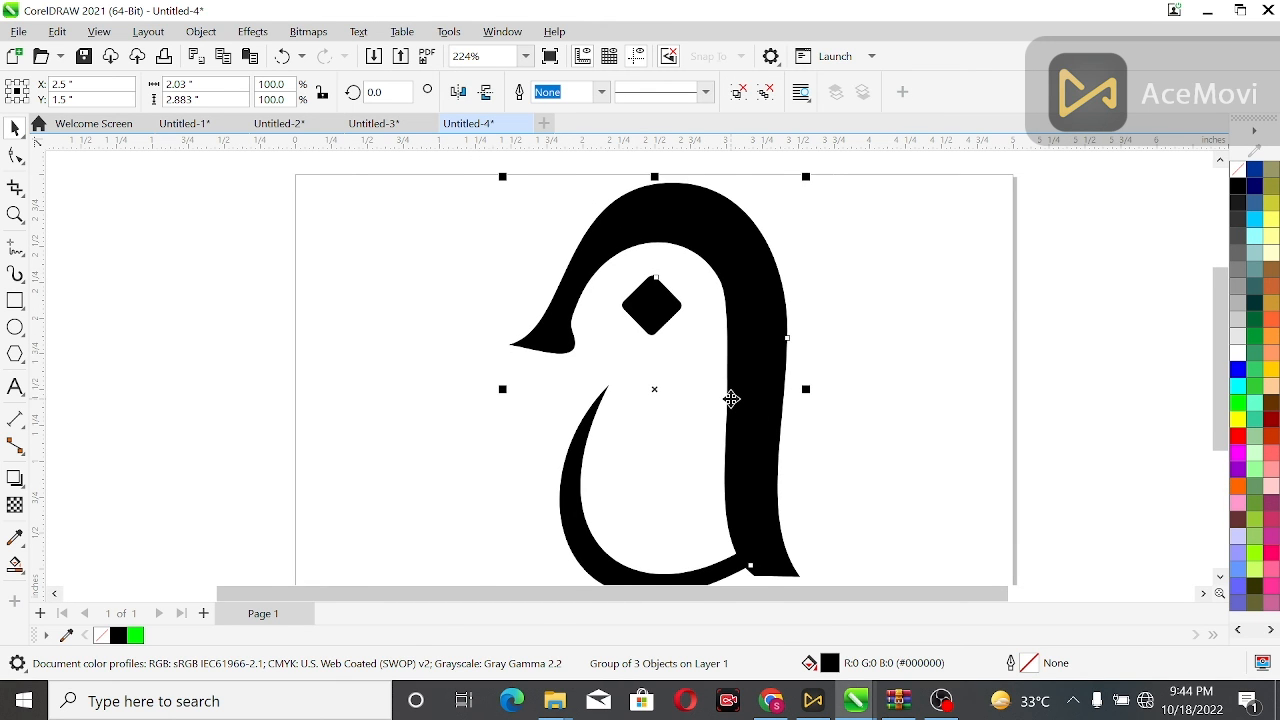
key("F4")
left_click(1087, 332)
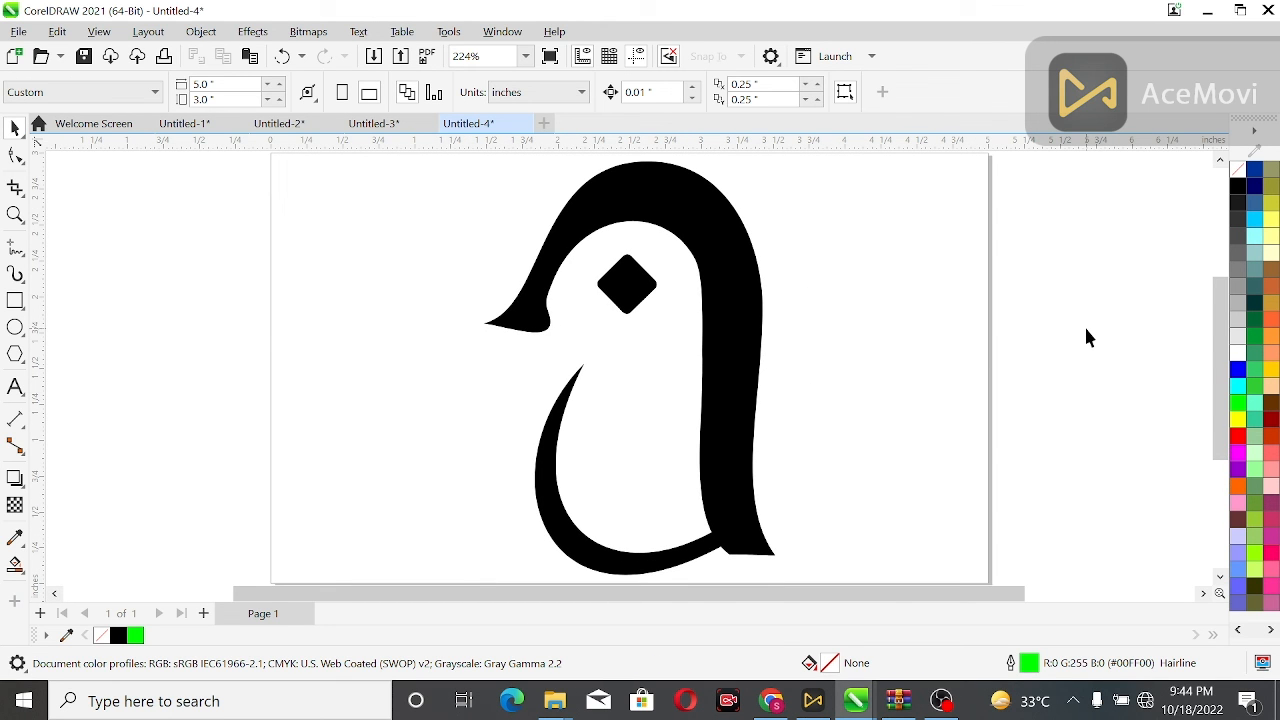